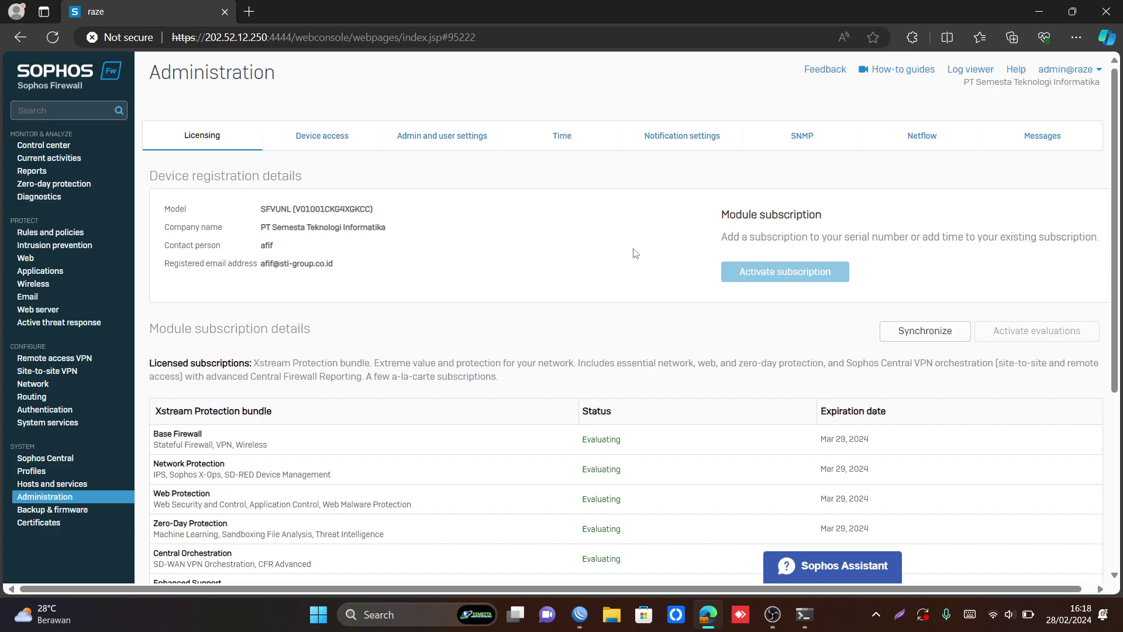
Review the subscription modules, their status and expiration dates on the Administration licensing page
scroll(635, 253, down, 1)
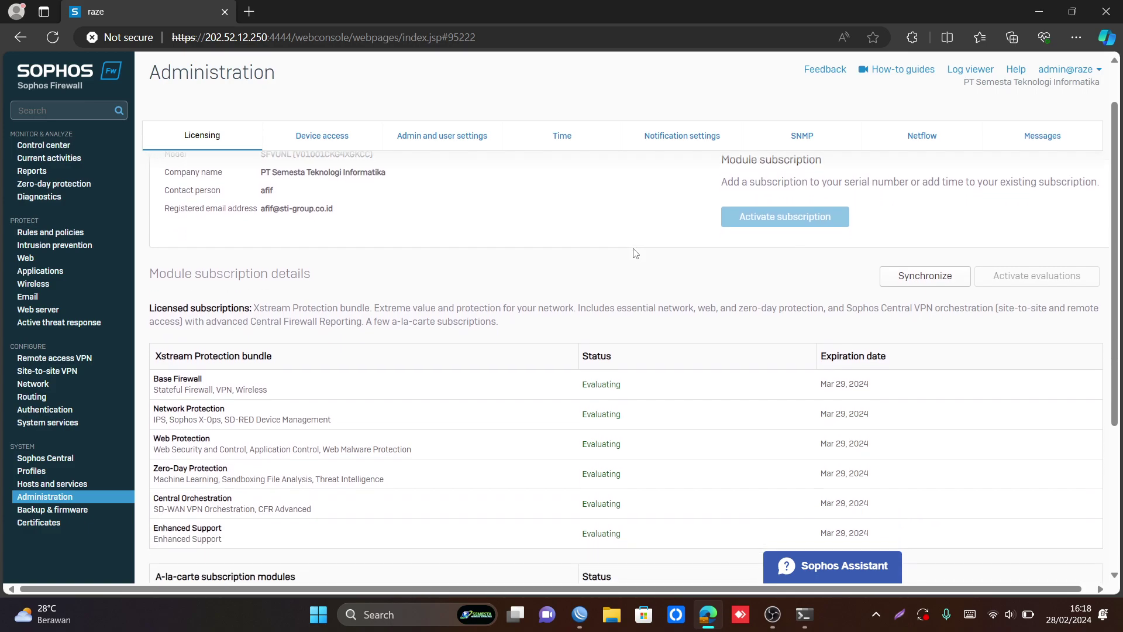
scroll(489, 404, down, 2)
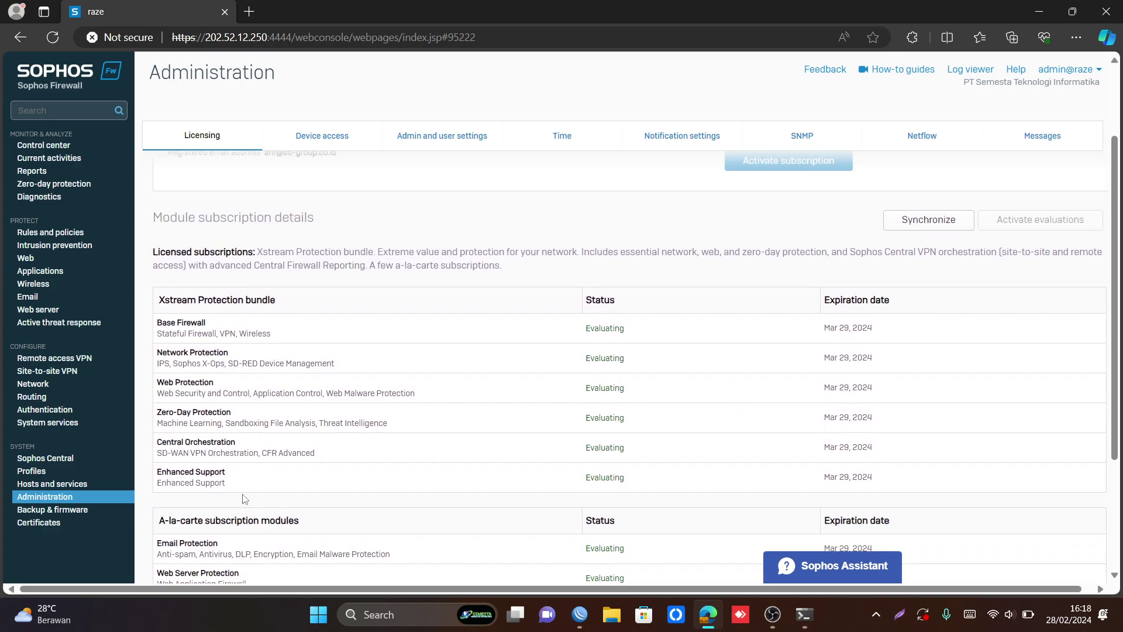
scroll(244, 499, down, 5)
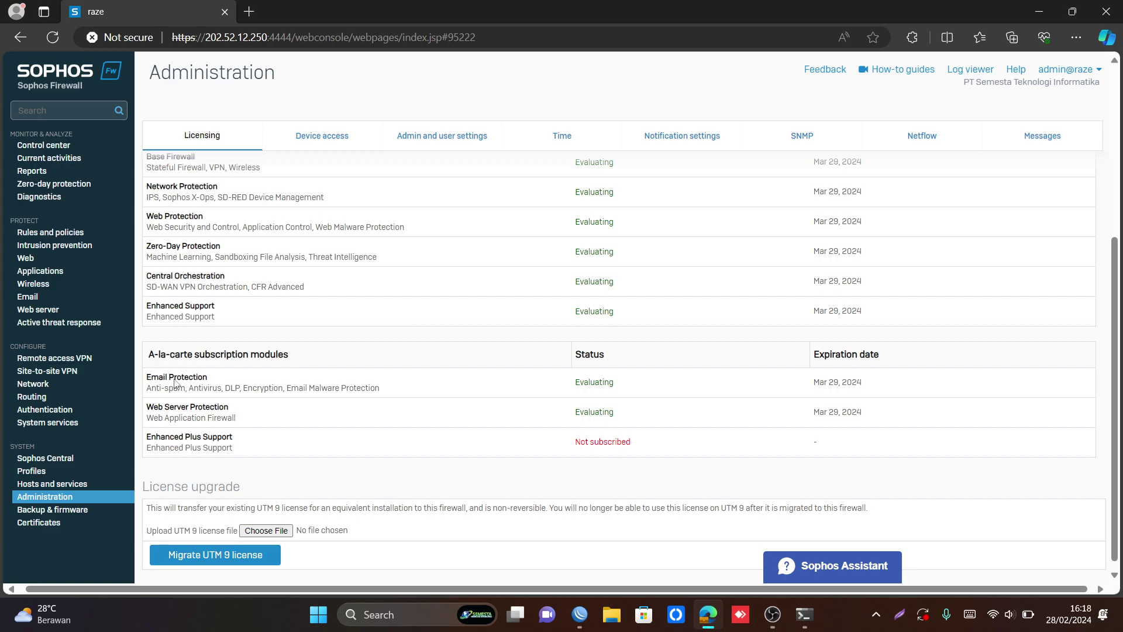
scroll(307, 400, up, 2)
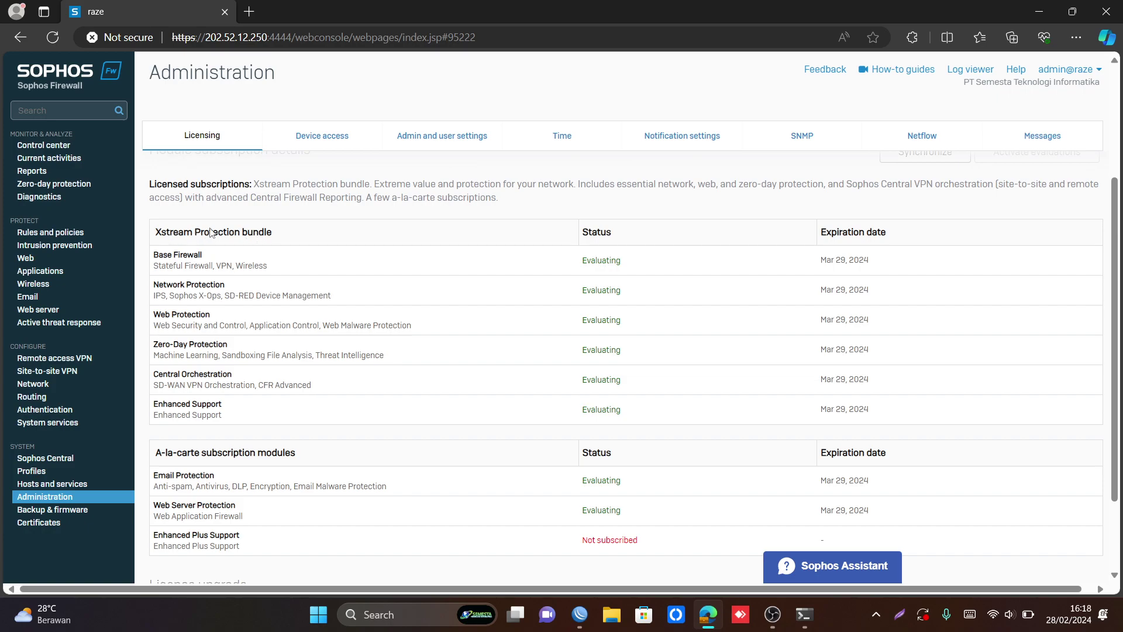
scroll(222, 237, up, 3)
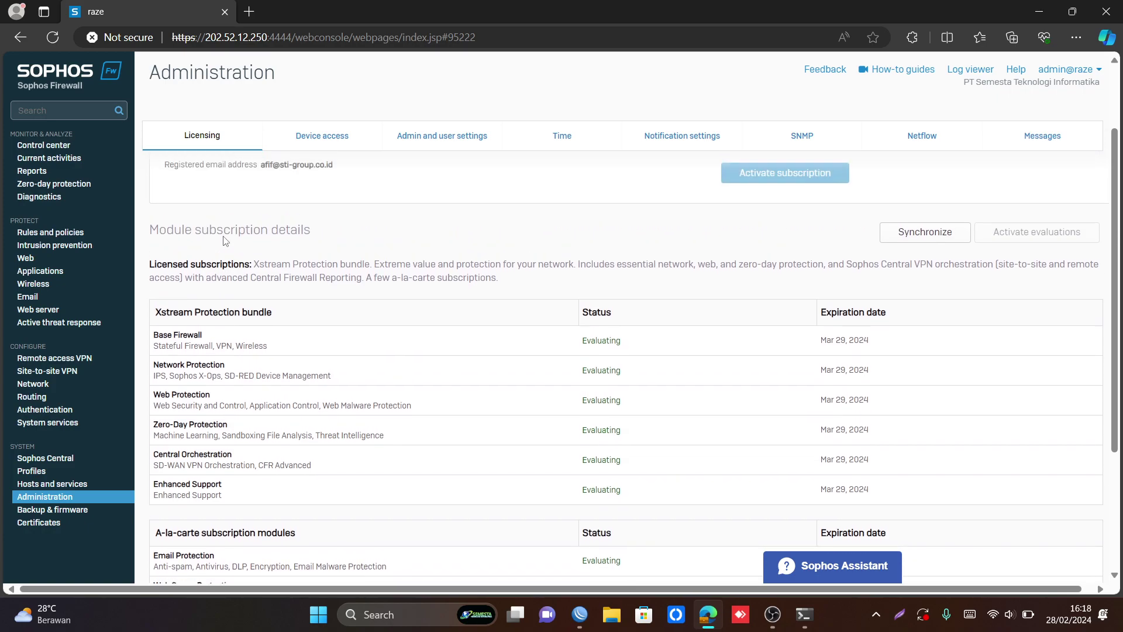
scroll(225, 240, up, 1)
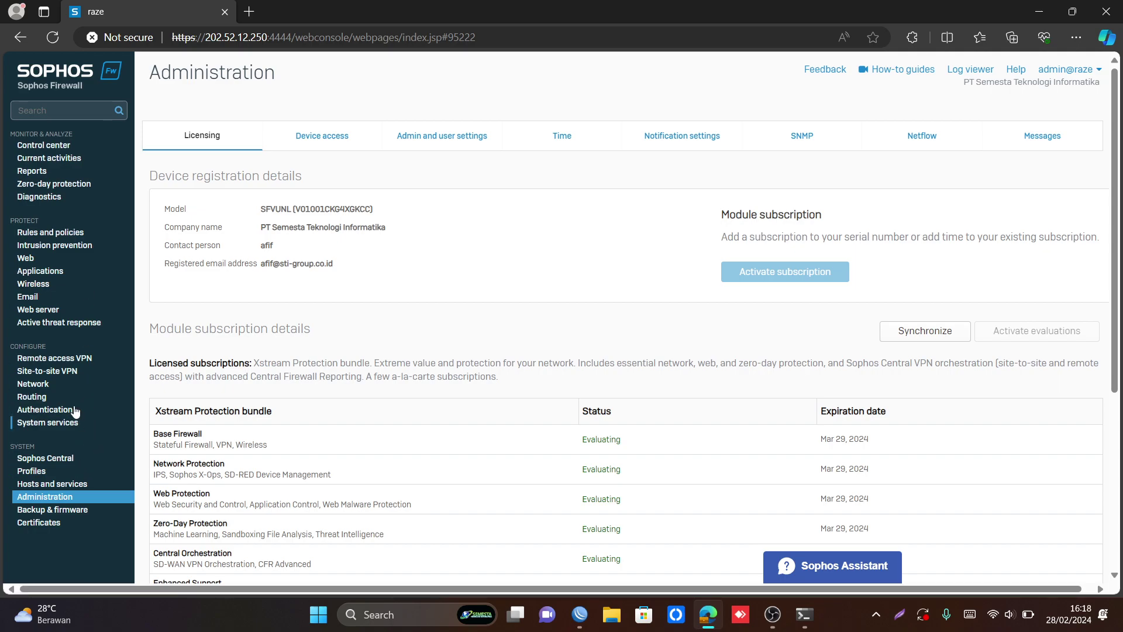
Start a new entry in the Web server section and name it websvr
click(46, 310)
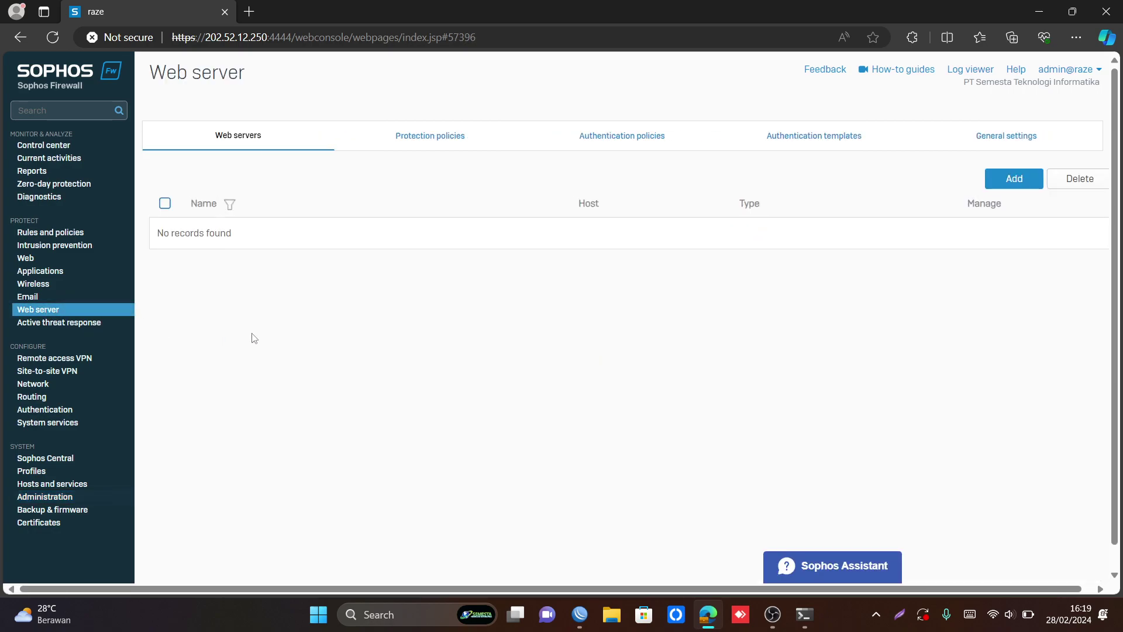
click(1014, 179)
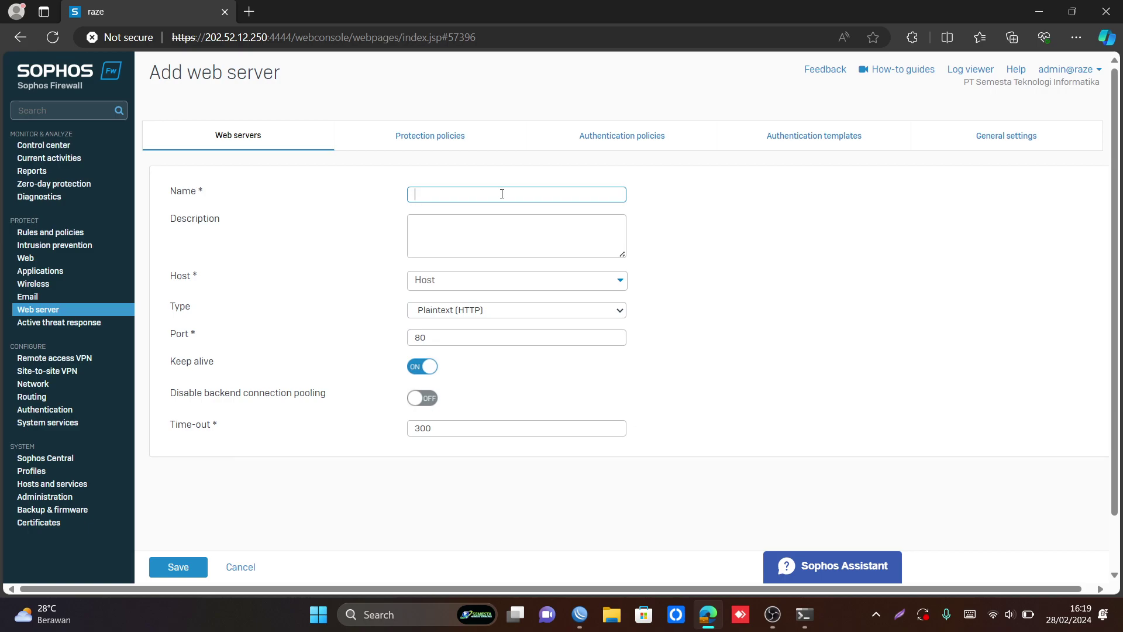
text(we)
text(bsrv)
key(BackSpace)
text(vr)
Set the web server's host to the existing IP host 172.16.16.2
click(471, 282)
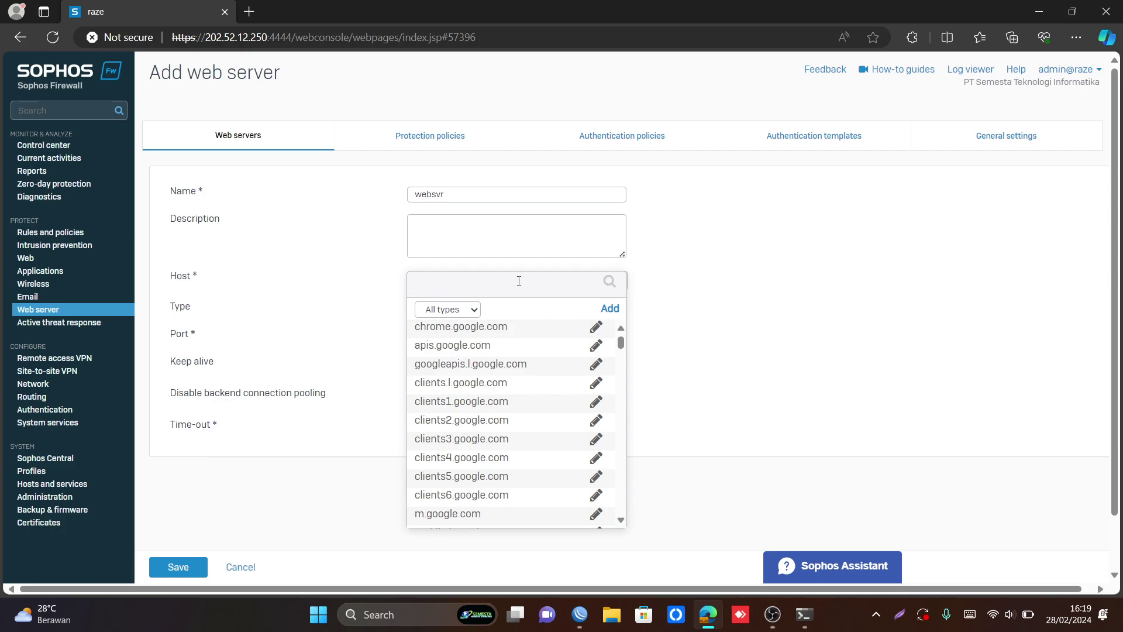
click(603, 313)
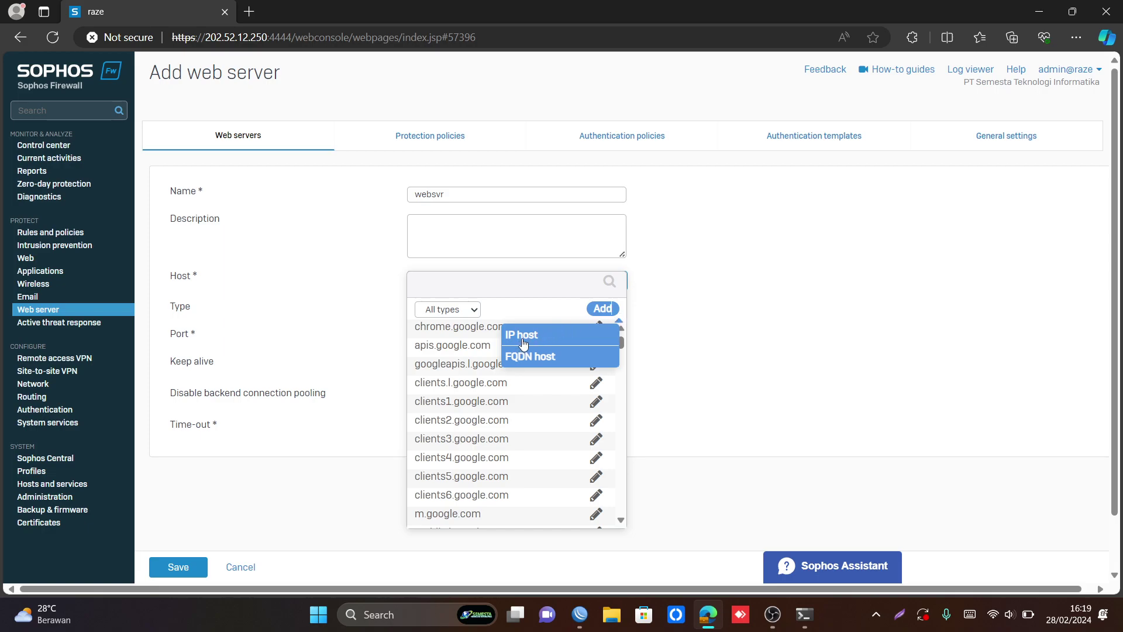
click(466, 289)
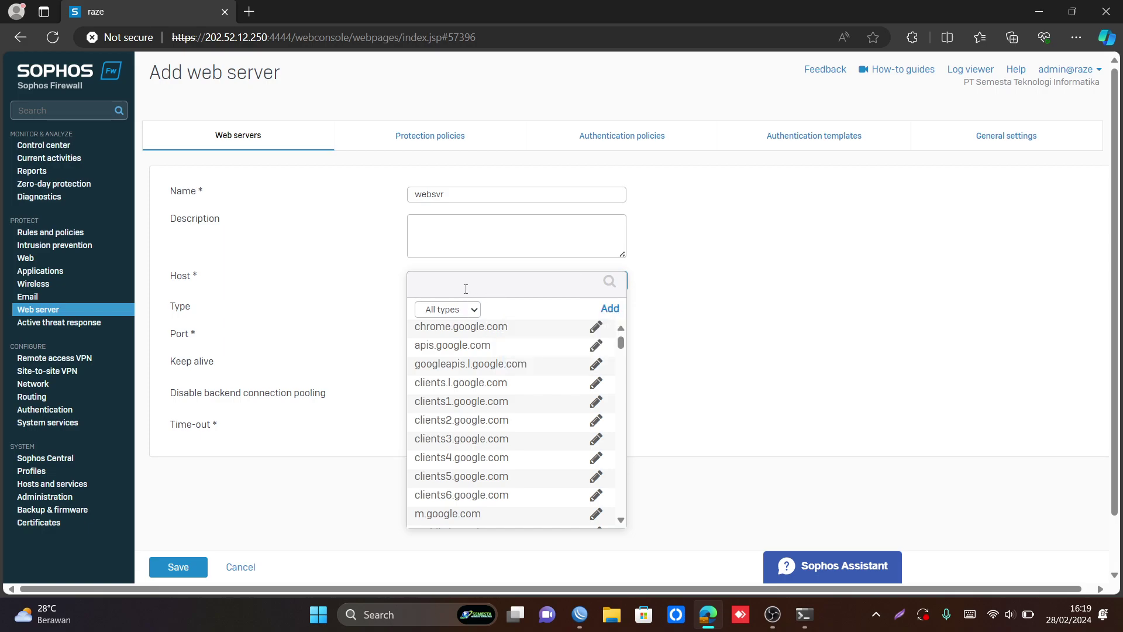
text(172)
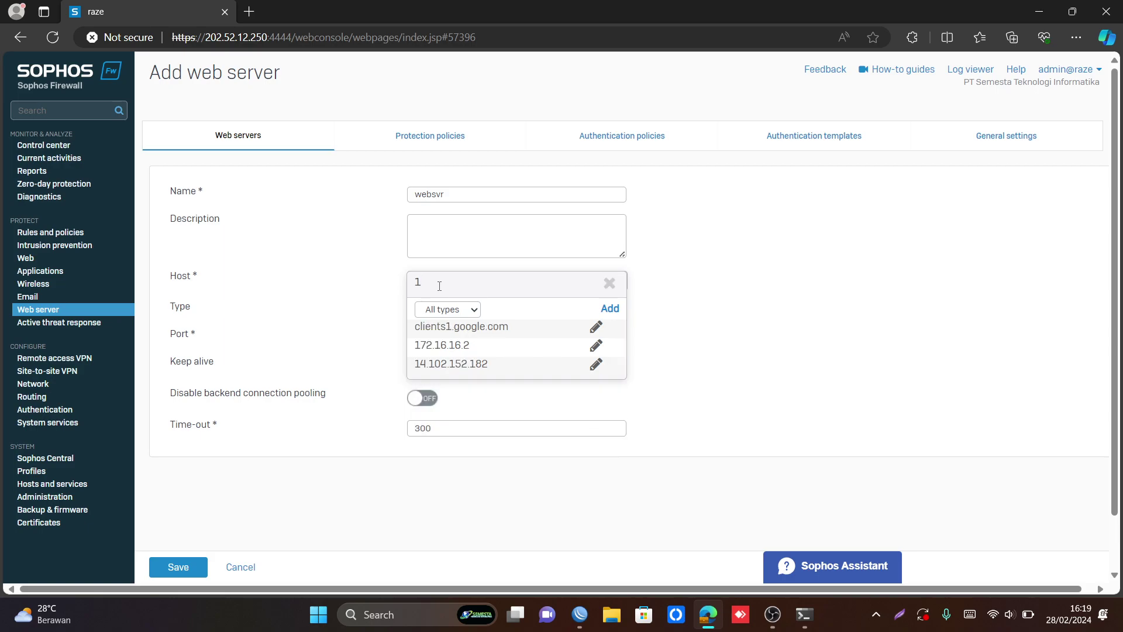
click(458, 327)
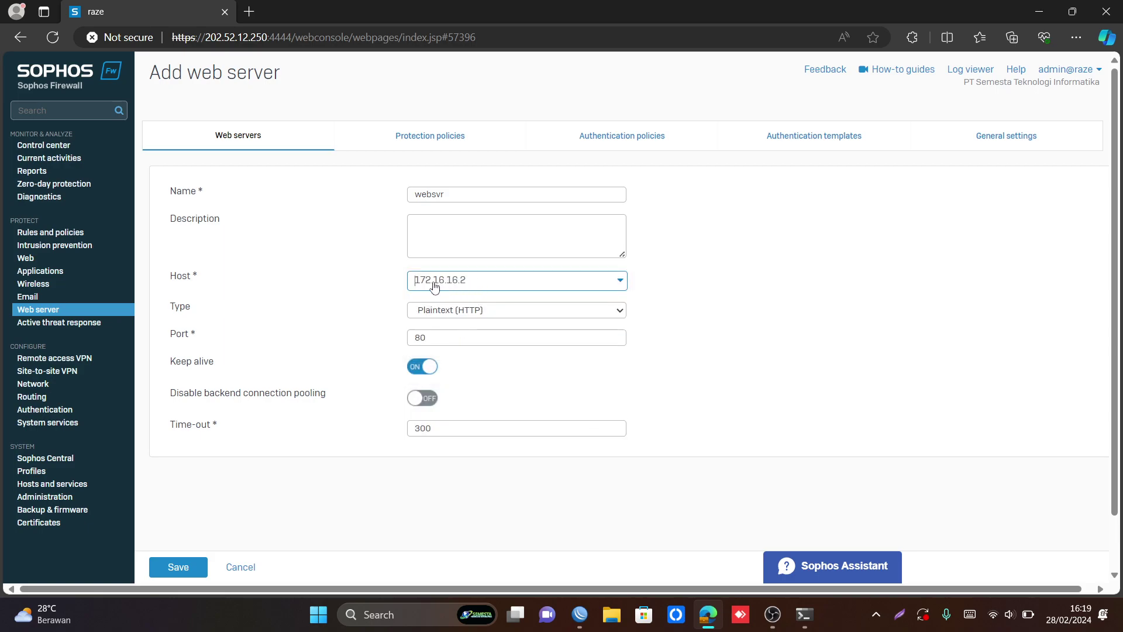
Keep the type Plaintext (HTTP), port 80 and time-out 300, and save the web server
click(462, 310)
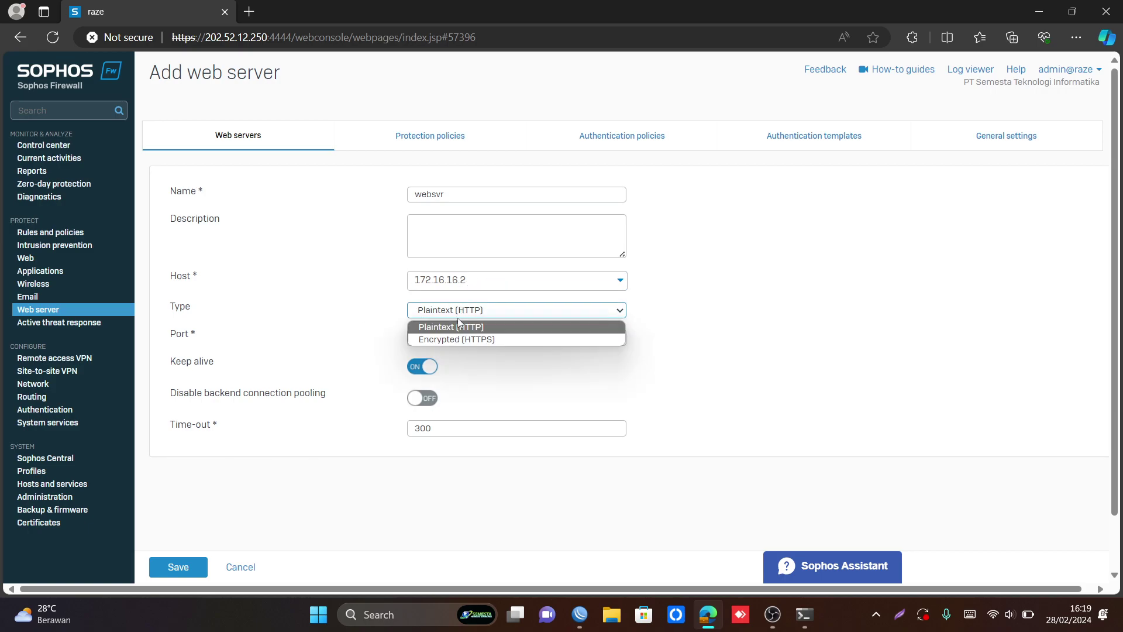
click(458, 328)
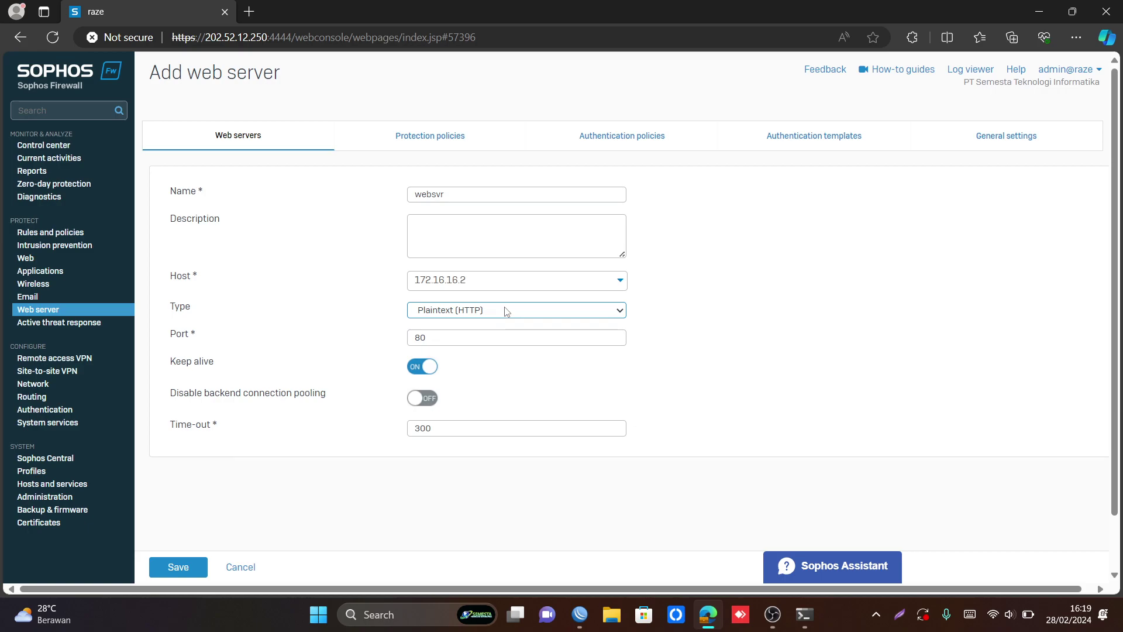
click(477, 280)
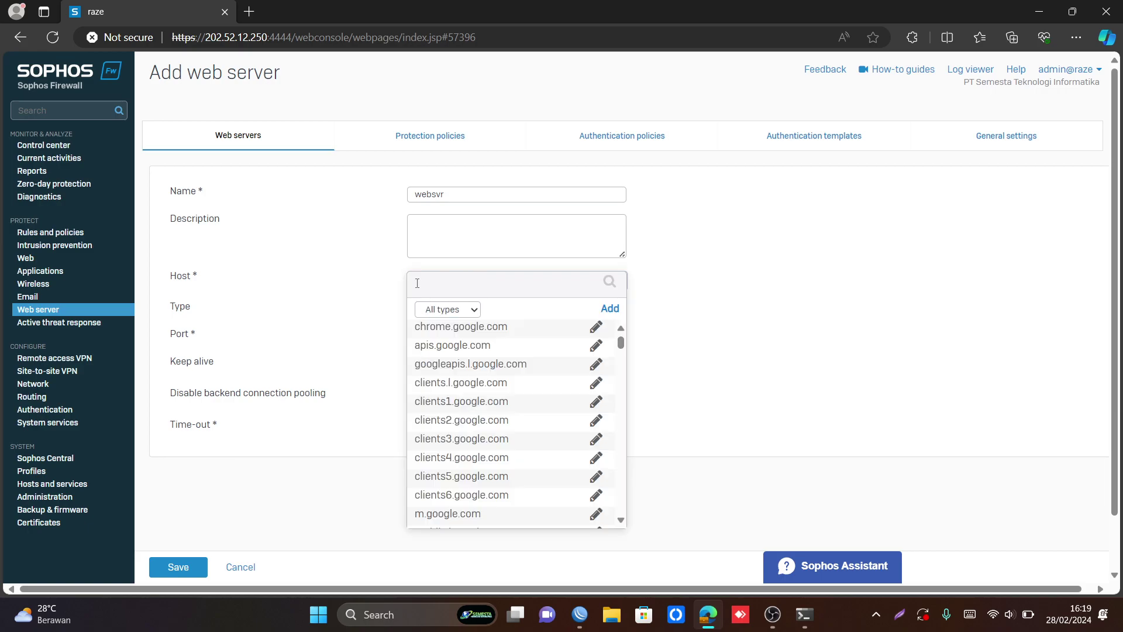
click(343, 295)
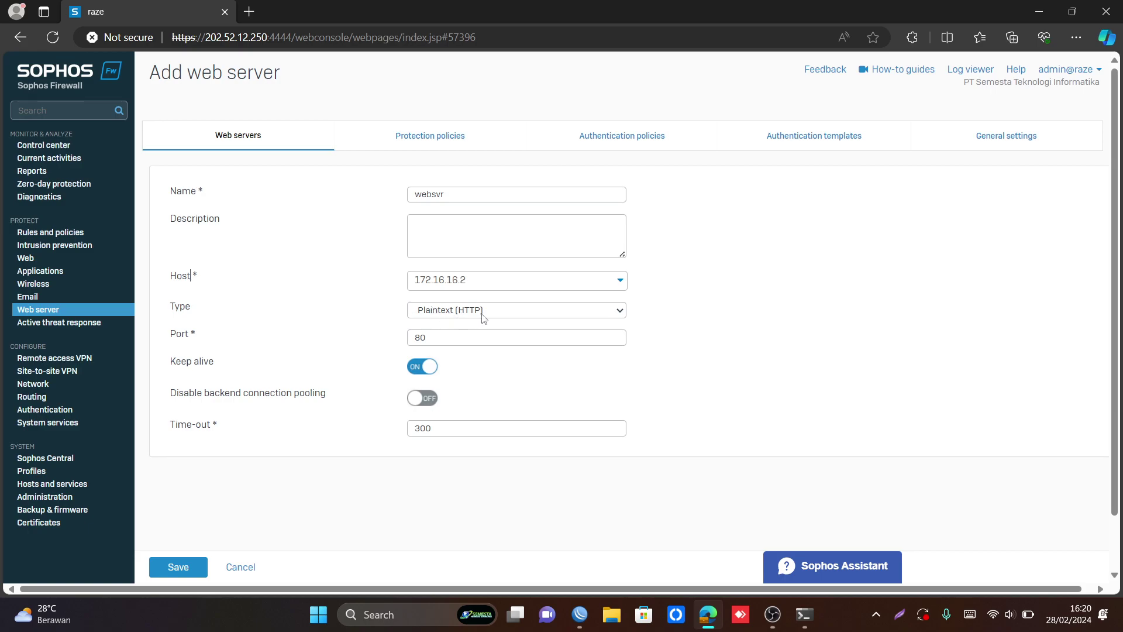
click(483, 337)
drag(458, 336, 405, 343)
click(379, 344)
double_click(461, 427)
click(372, 468)
click(189, 561)
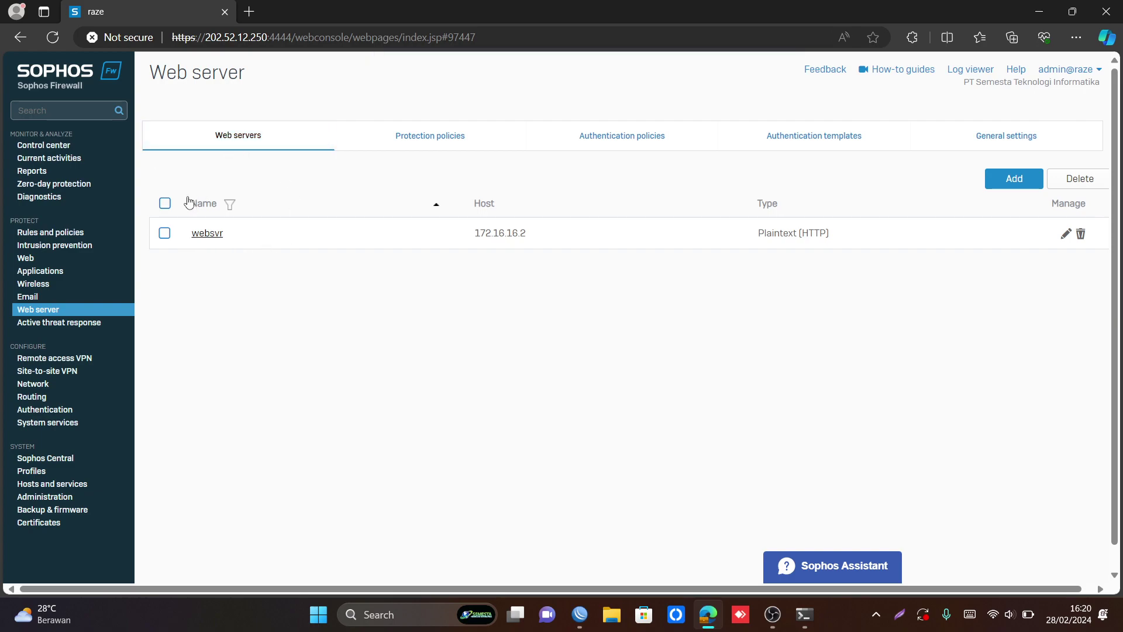
Create a new firewall rule under Rules and policies with the action Protect with web server protection
click(42, 233)
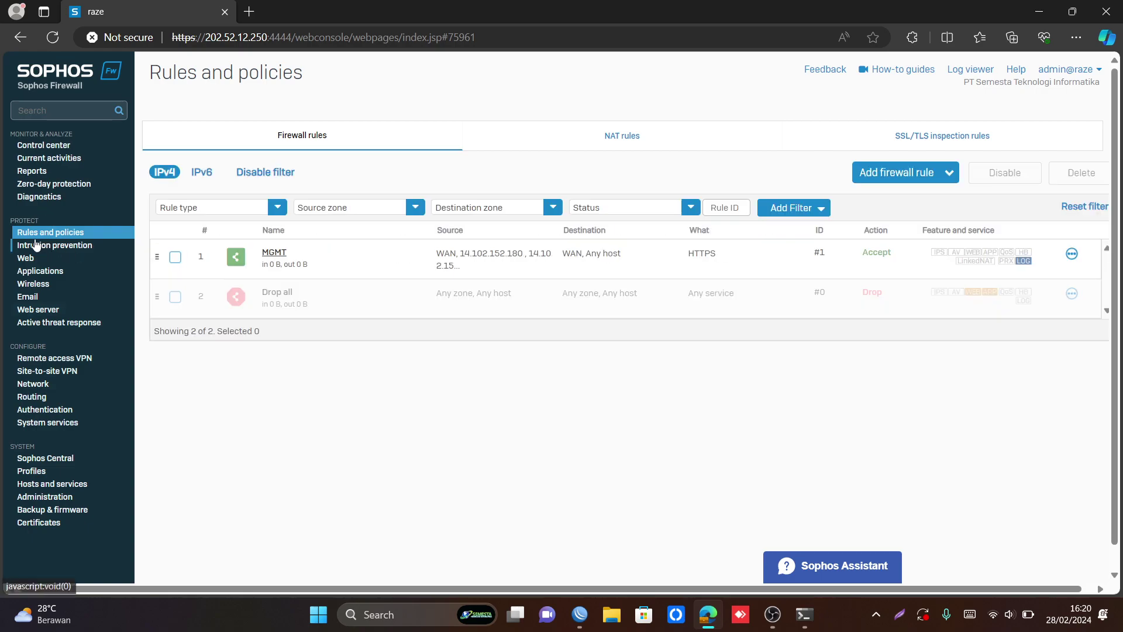
click(901, 172)
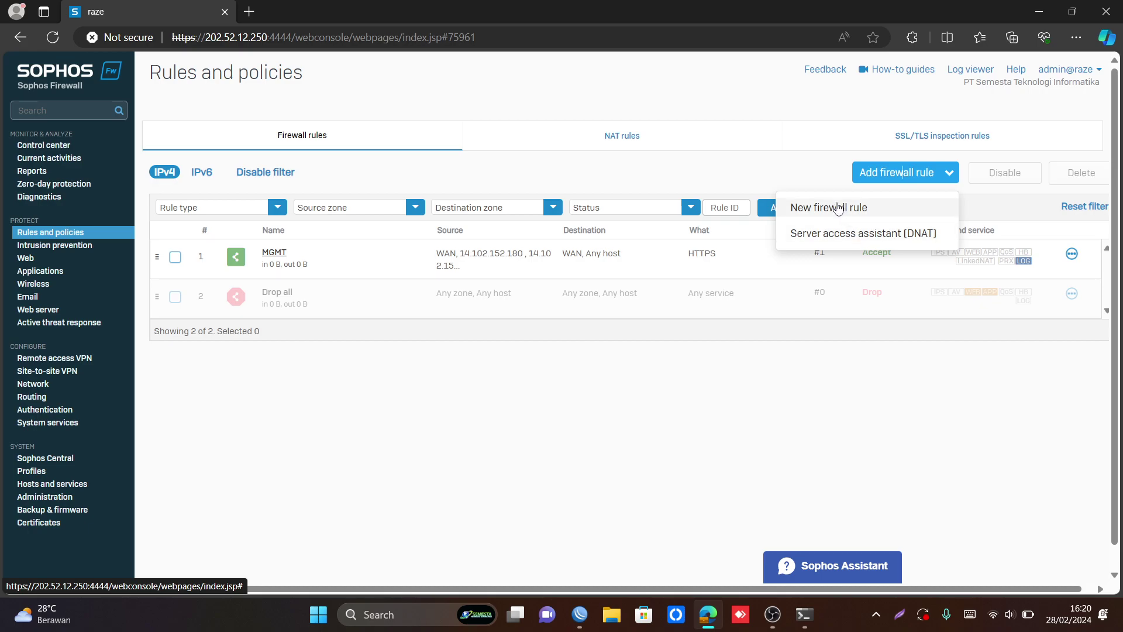
click(897, 209)
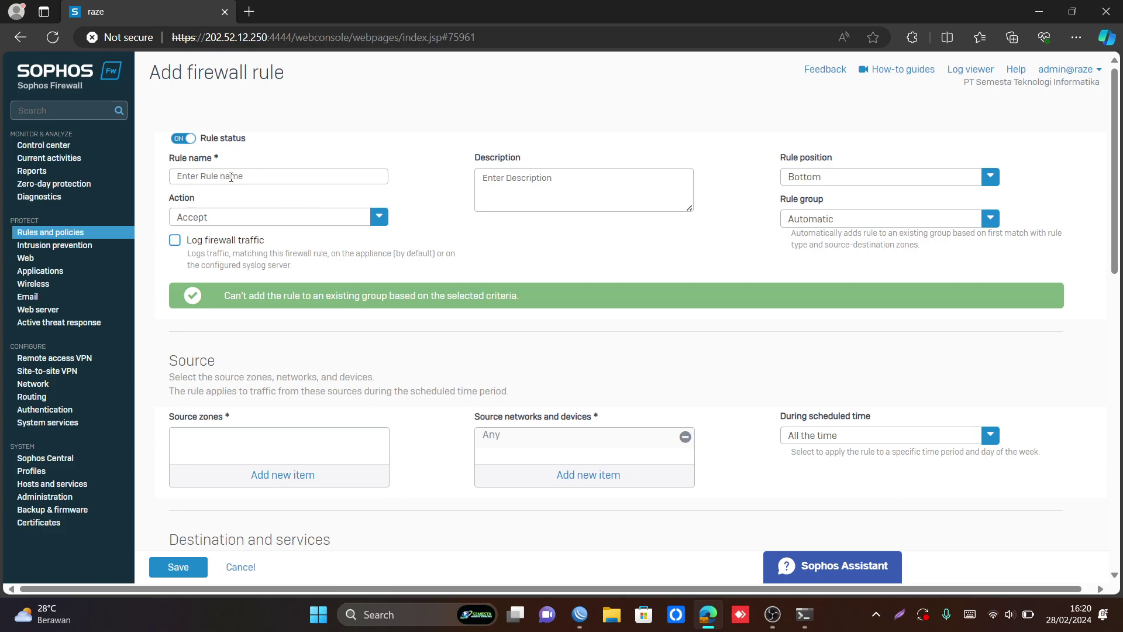
click(251, 180)
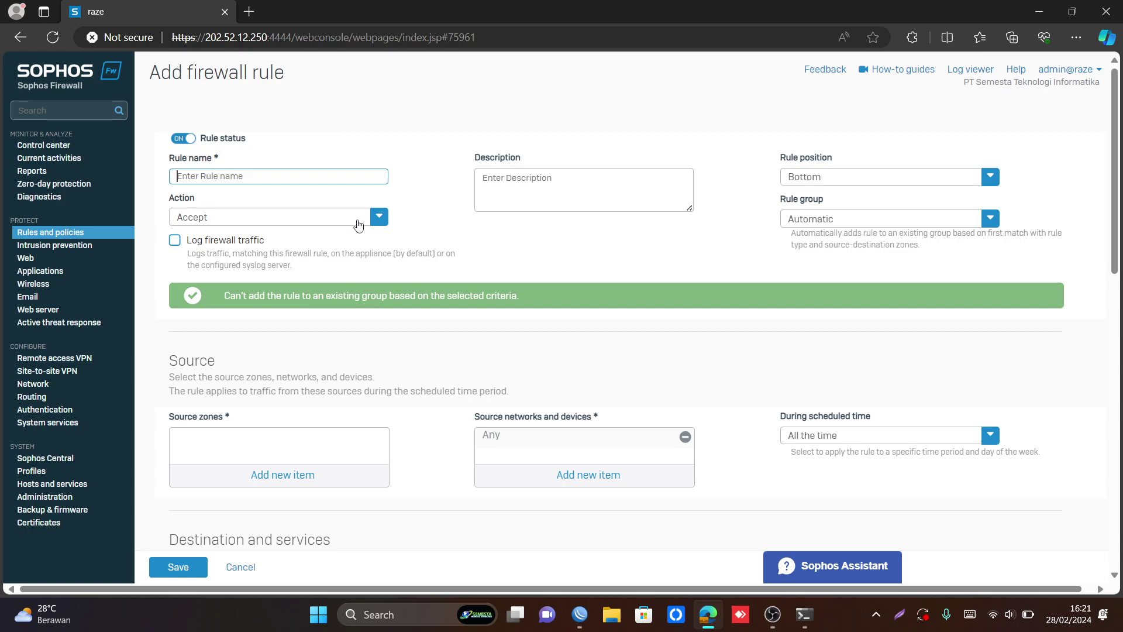
click(359, 226)
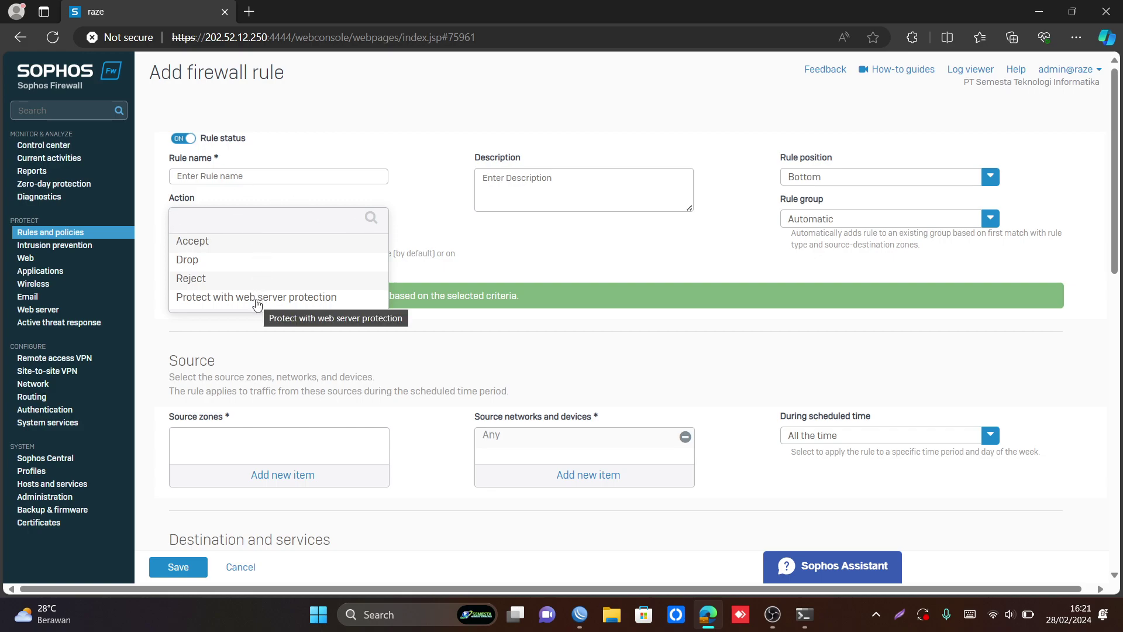
click(257, 298)
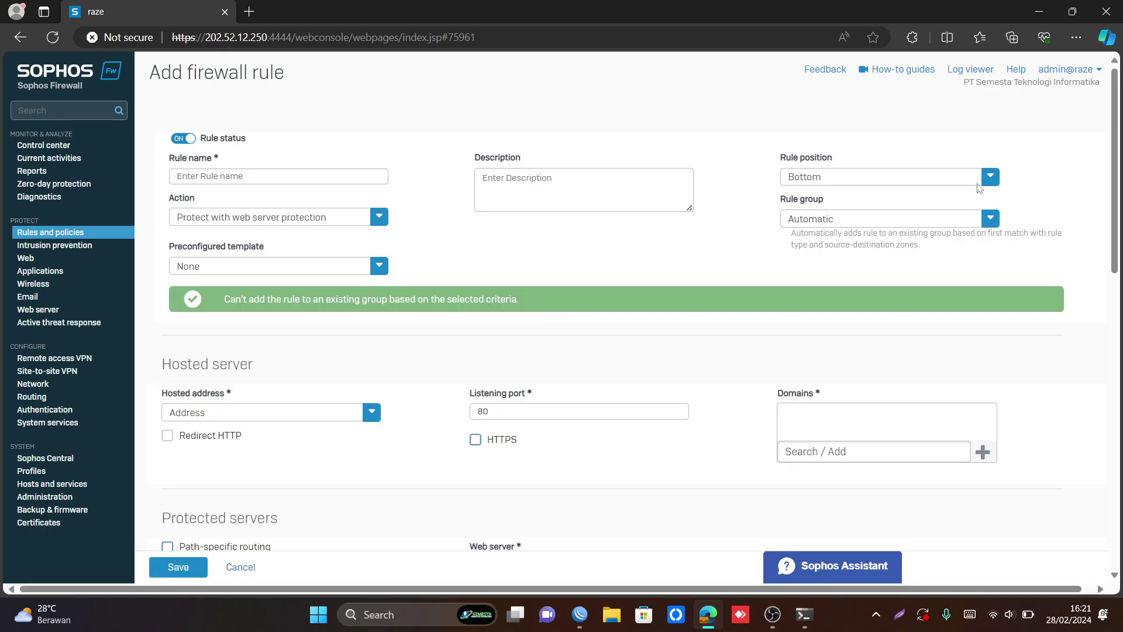
click(991, 219)
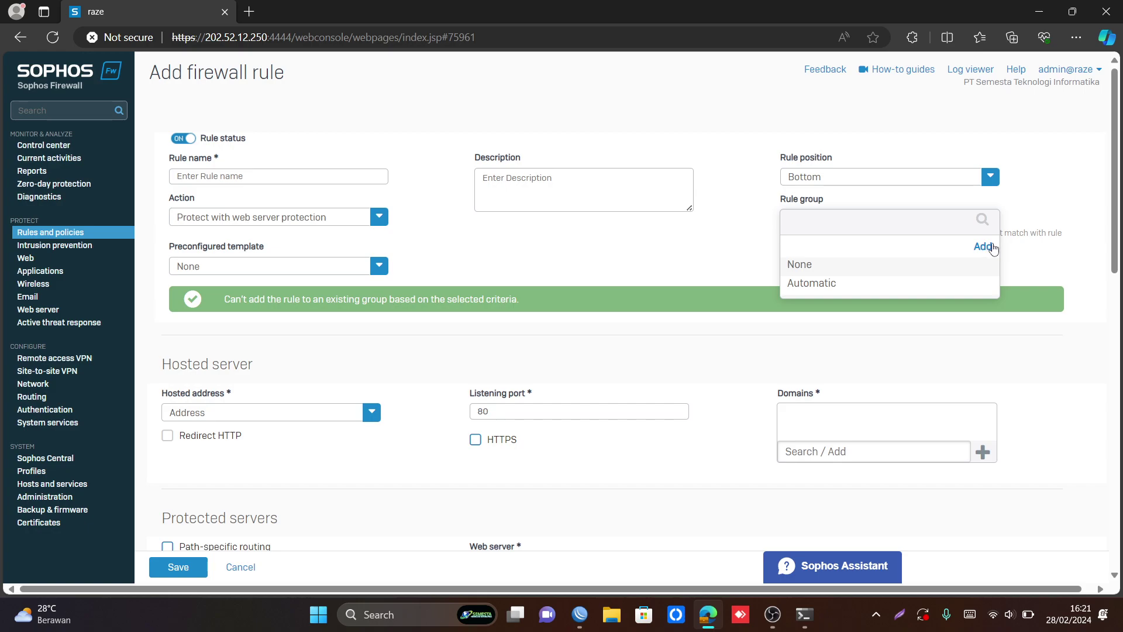
click(903, 205)
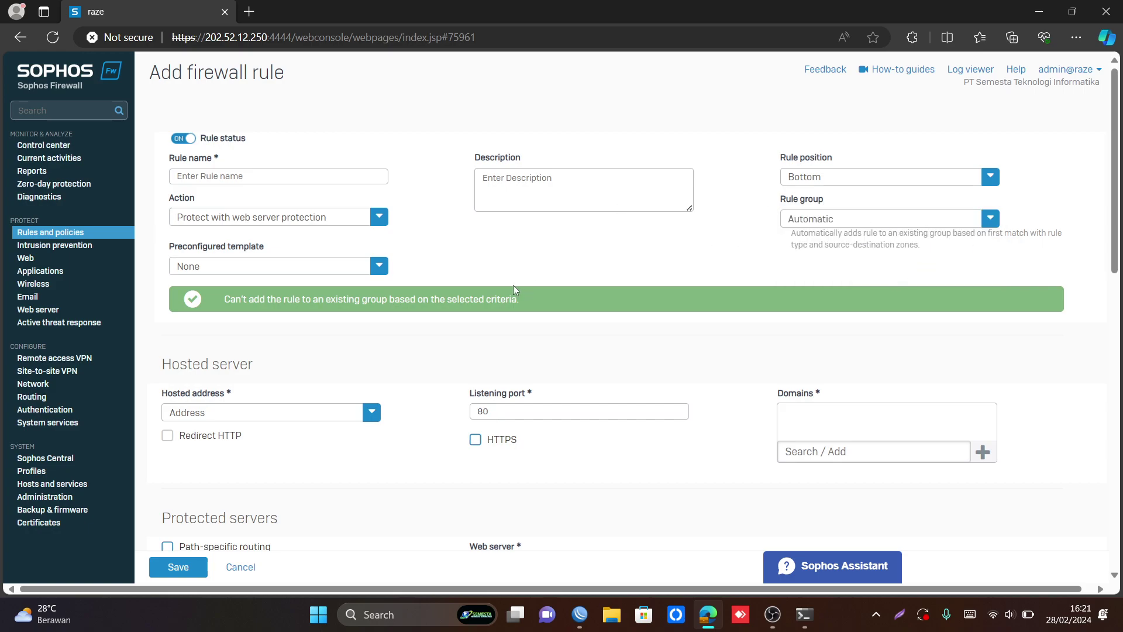
click(279, 270)
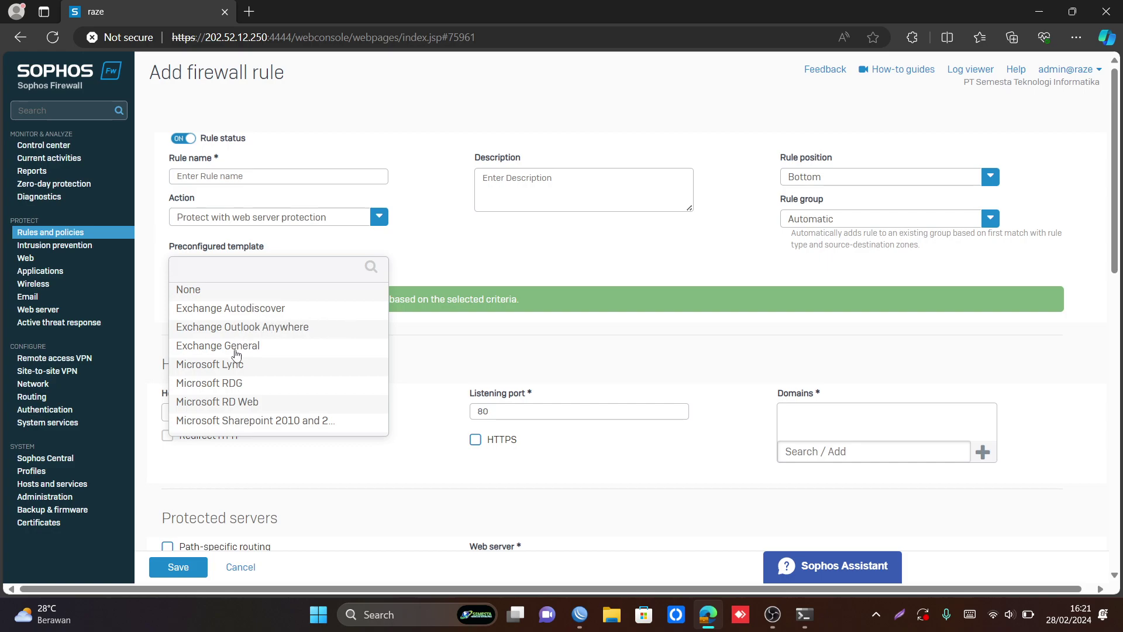
click(445, 264)
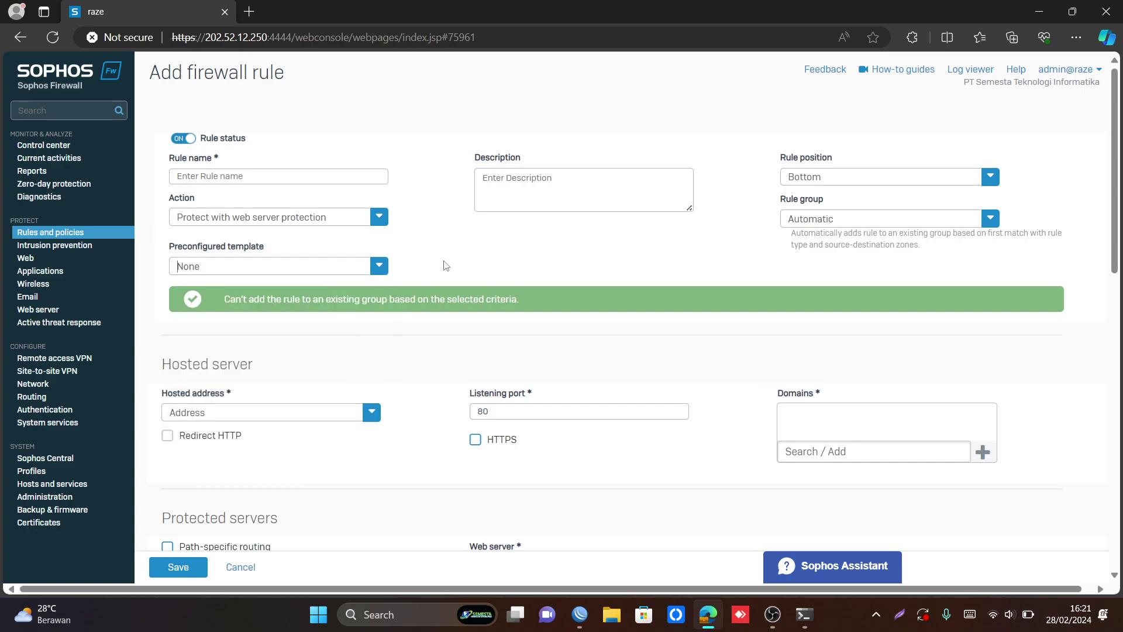
Set the hosted address of the firewall rule to #Port2
click(259, 413)
click(319, 370)
scroll(319, 370, down, 1)
click(278, 345)
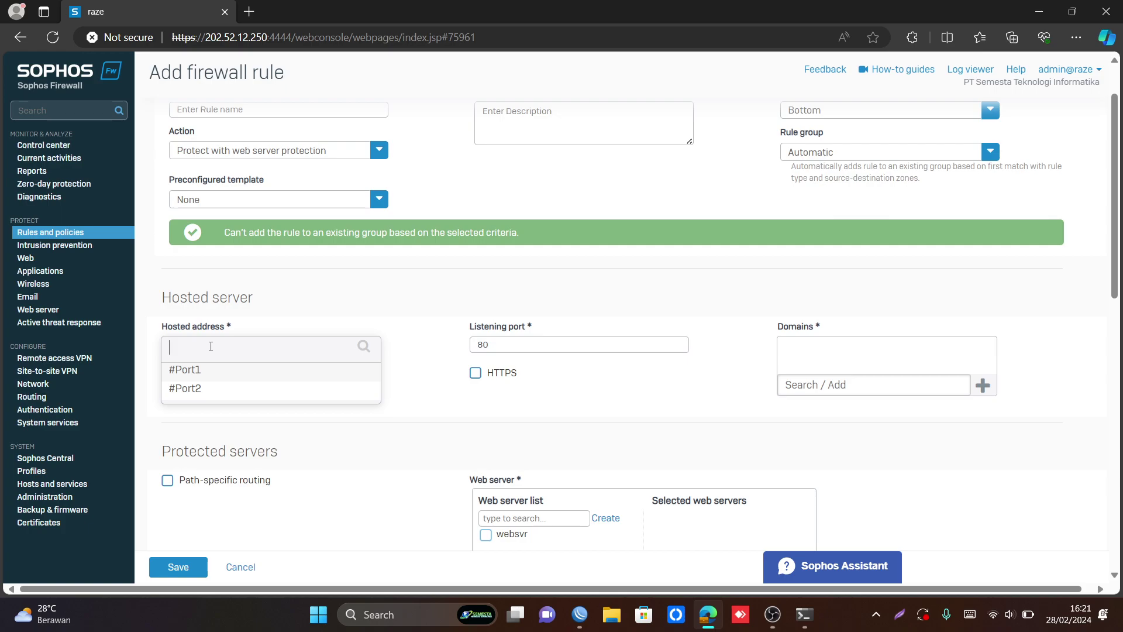
mouse_move(220, 391)
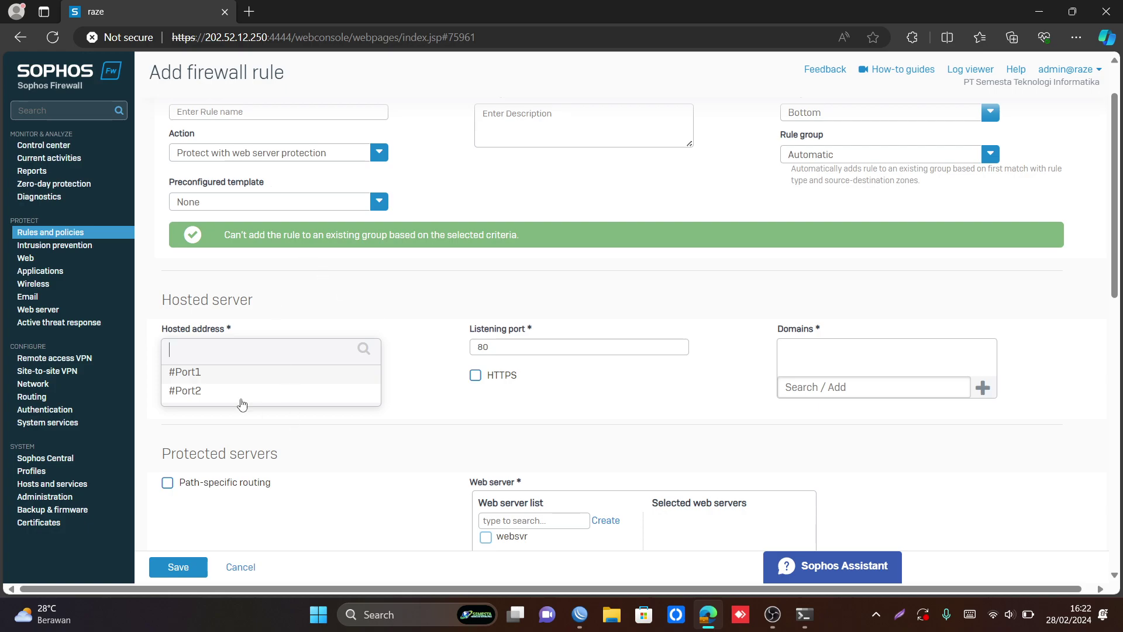
click(310, 319)
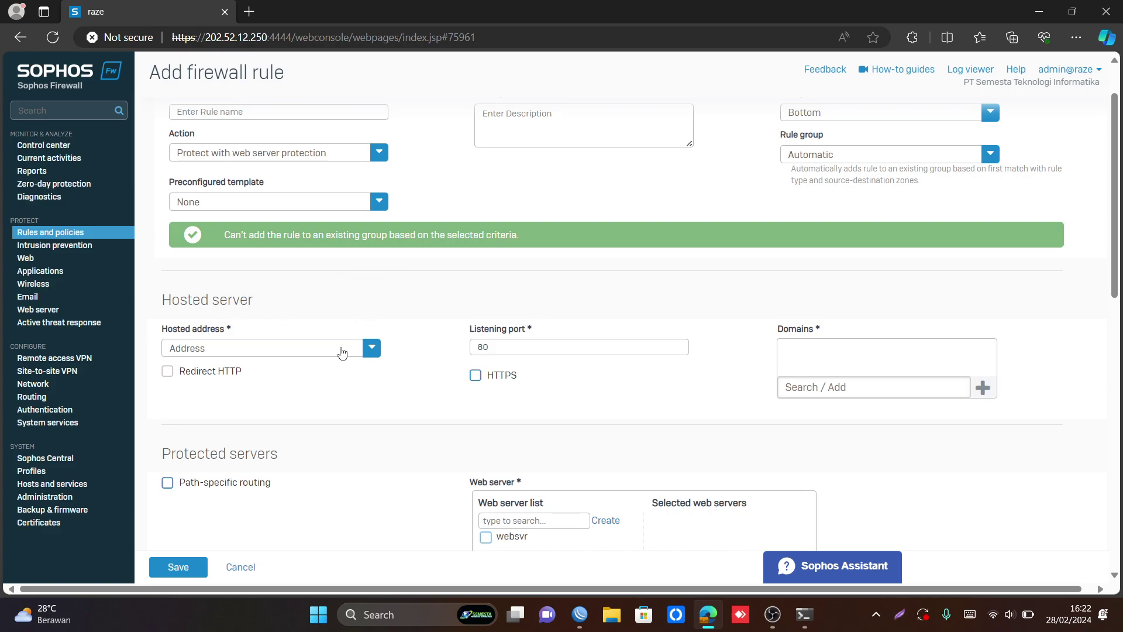
click(371, 349)
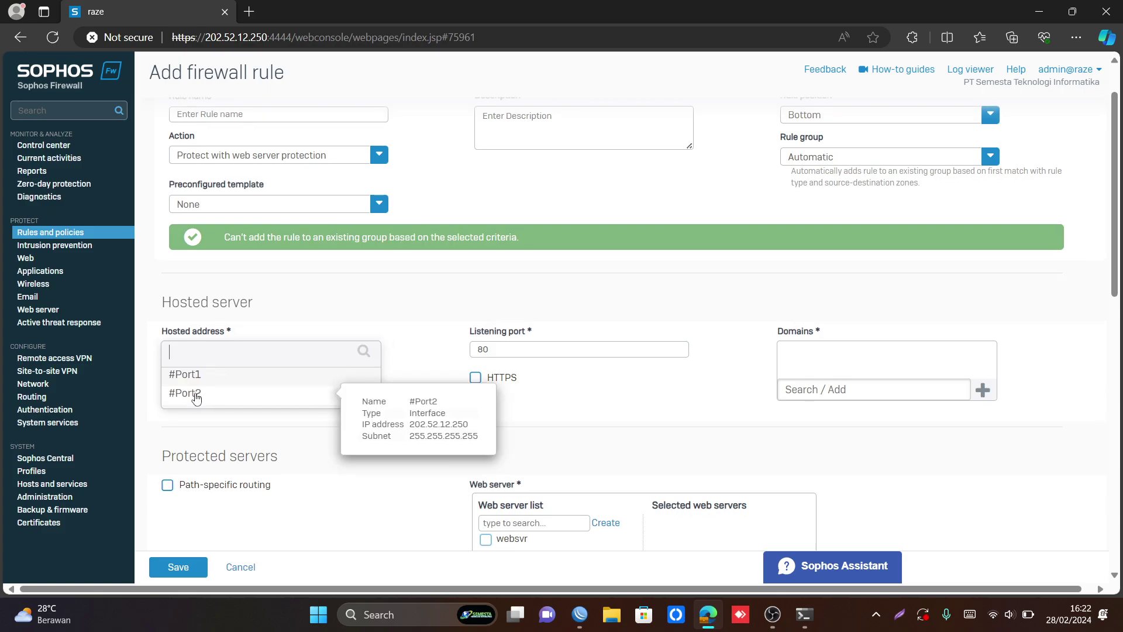
click(197, 396)
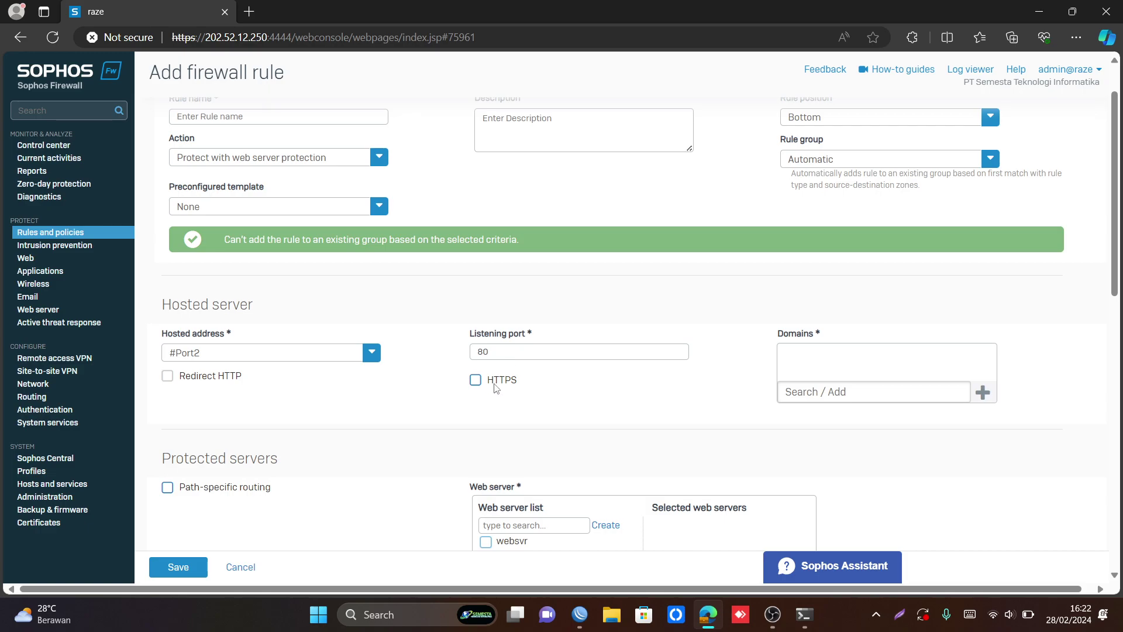
Enable HTTPS for the hosted server and choose the network-engineer certificate
click(476, 381)
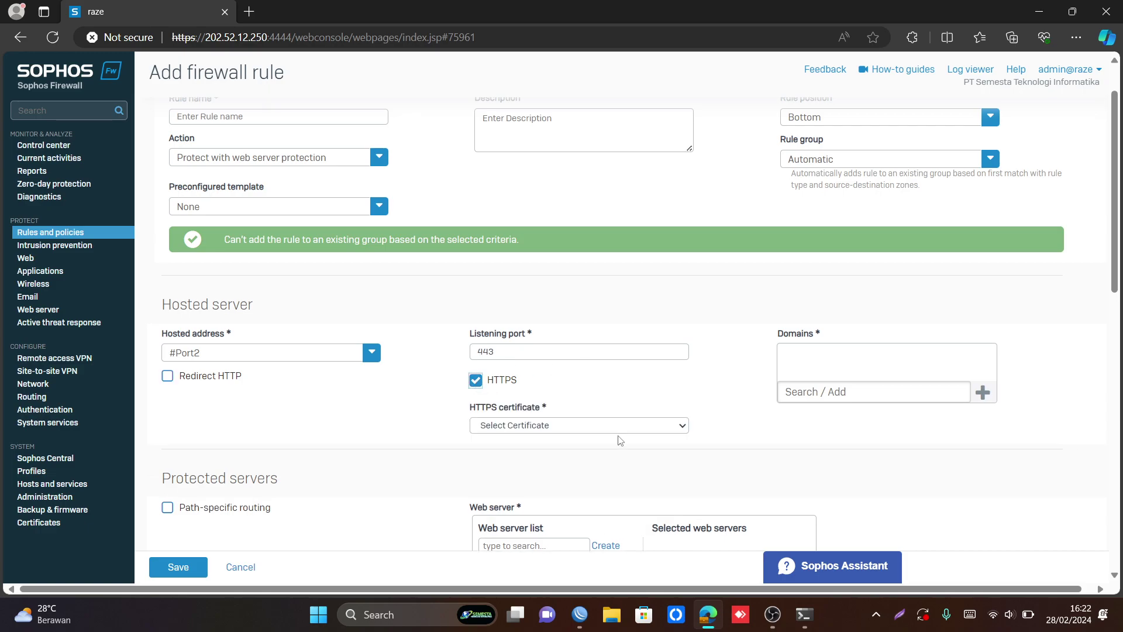
click(662, 425)
click(538, 455)
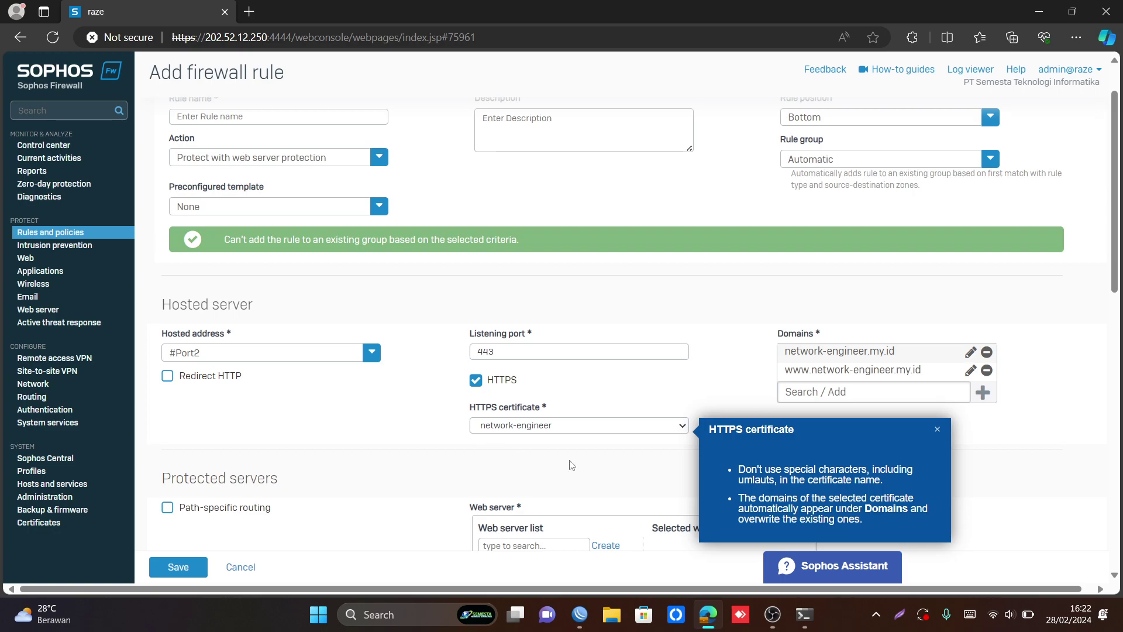
click(937, 430)
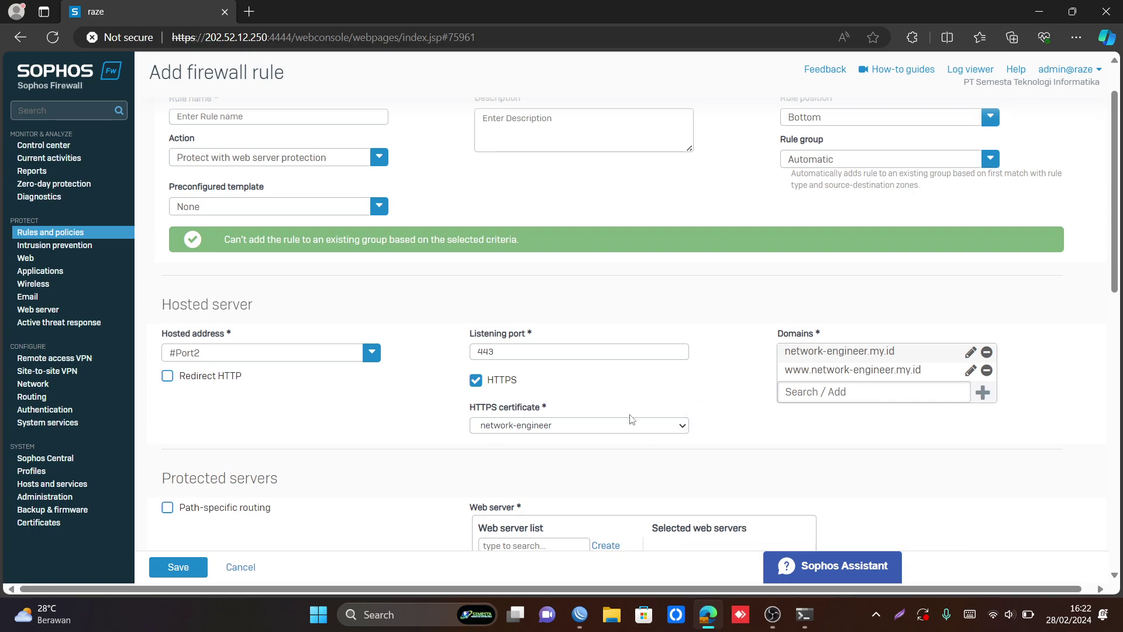
mouse_move(615, 432)
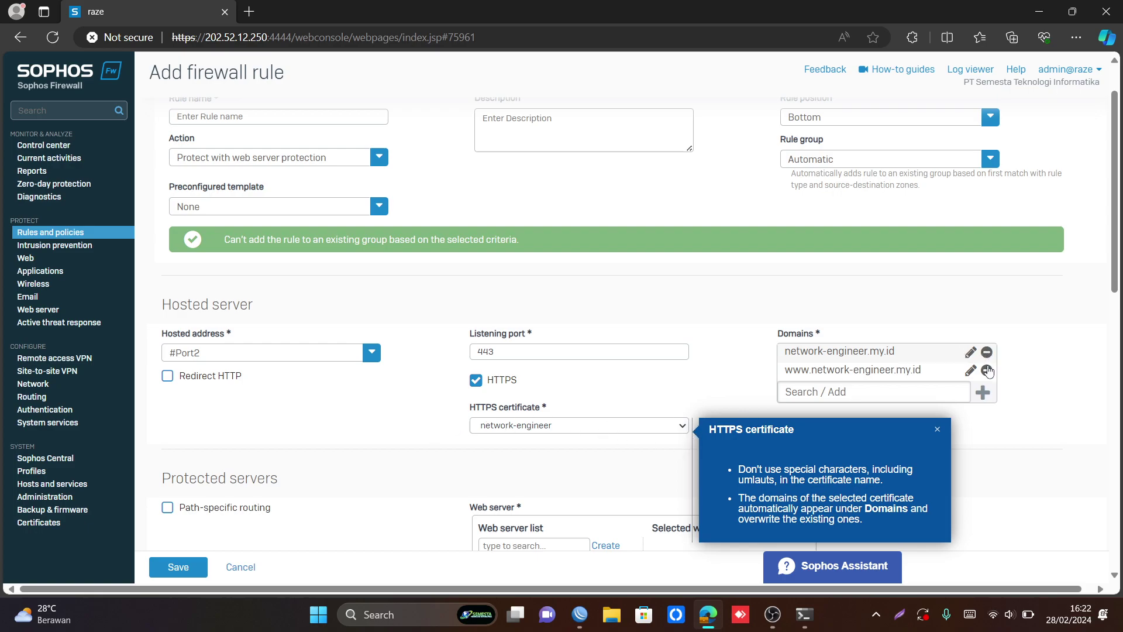
click(849, 387)
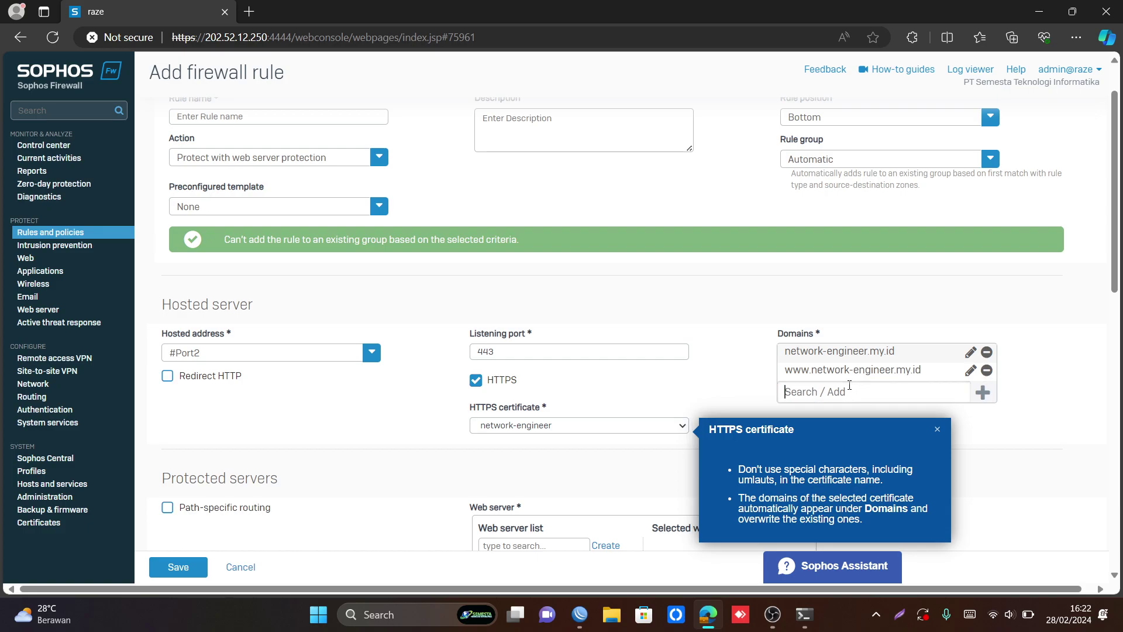
text(demo.network-e)
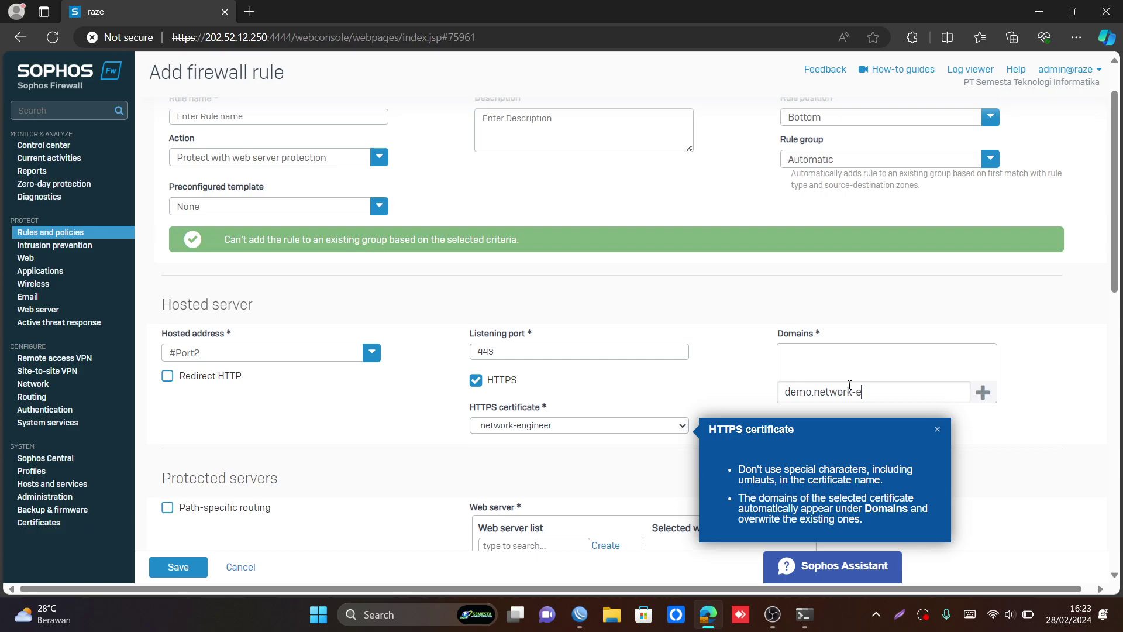
text(ngineer.my.id)
drag(936, 393, 791, 387)
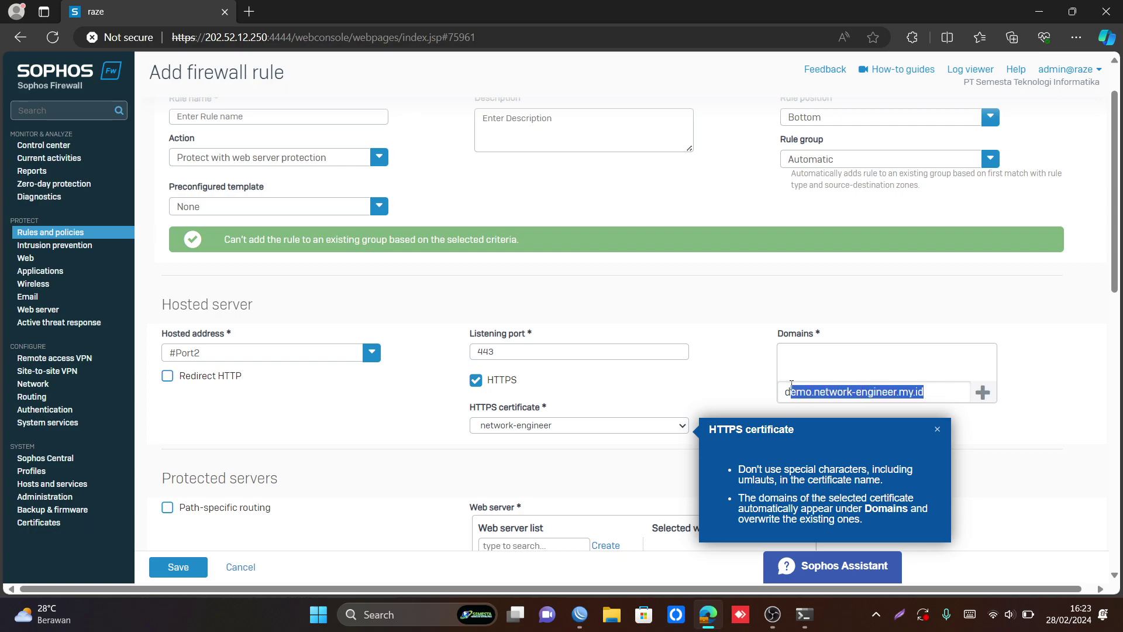
click(989, 381)
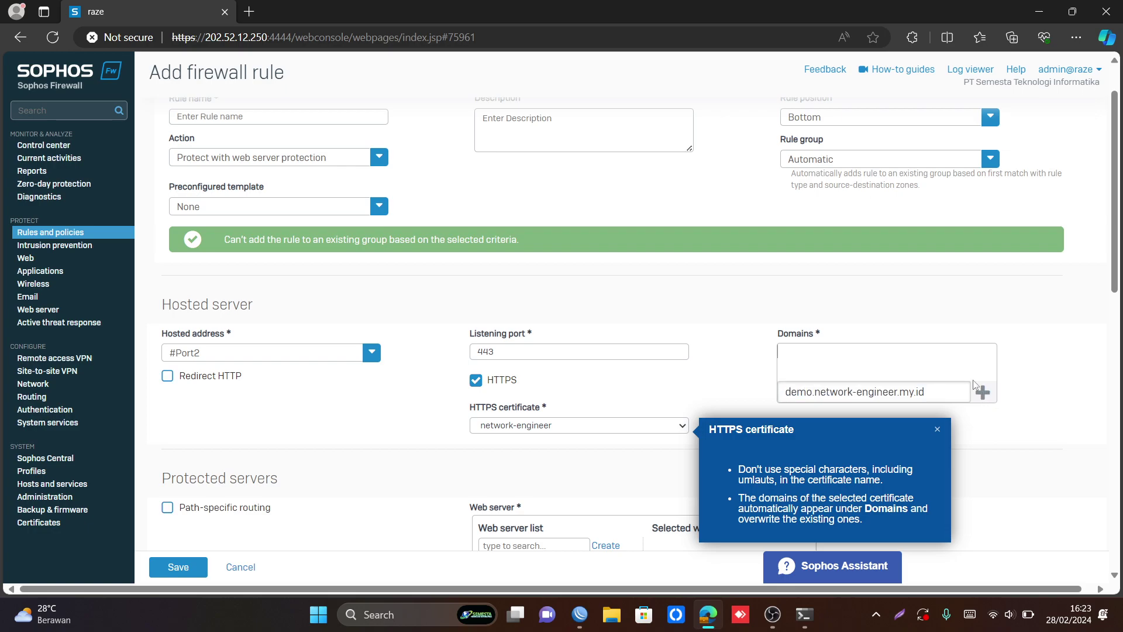
key(ctrl+a)
key(BackSpace)
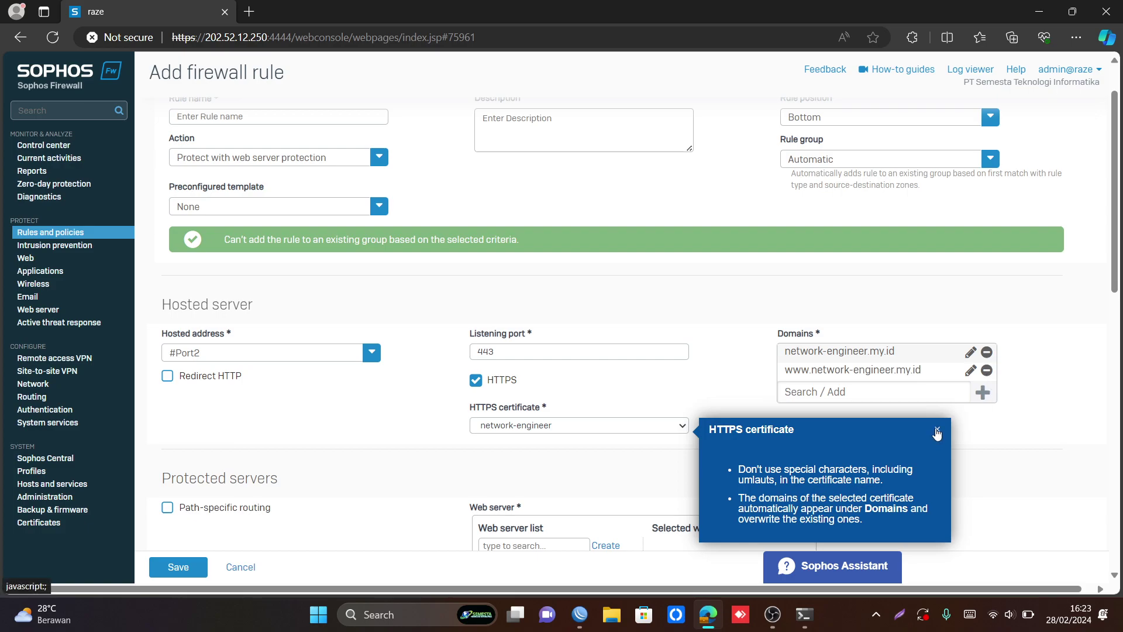
click(938, 430)
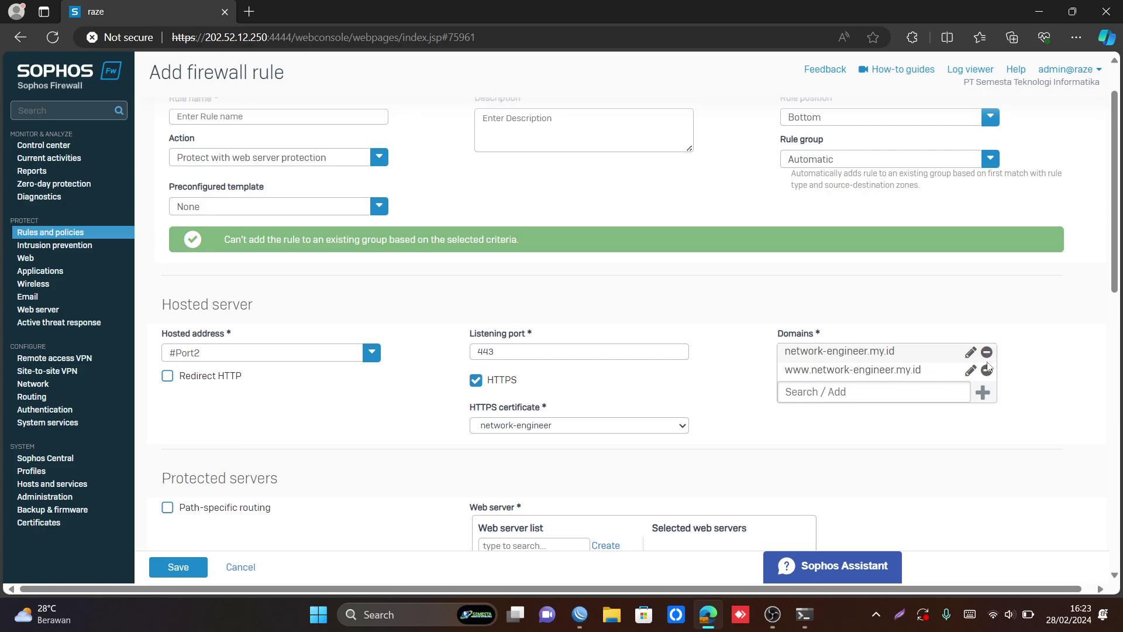
Turn on Redirect HTTP for the hosted server and select websvr as the protected web server
scroll(984, 382, down, 3)
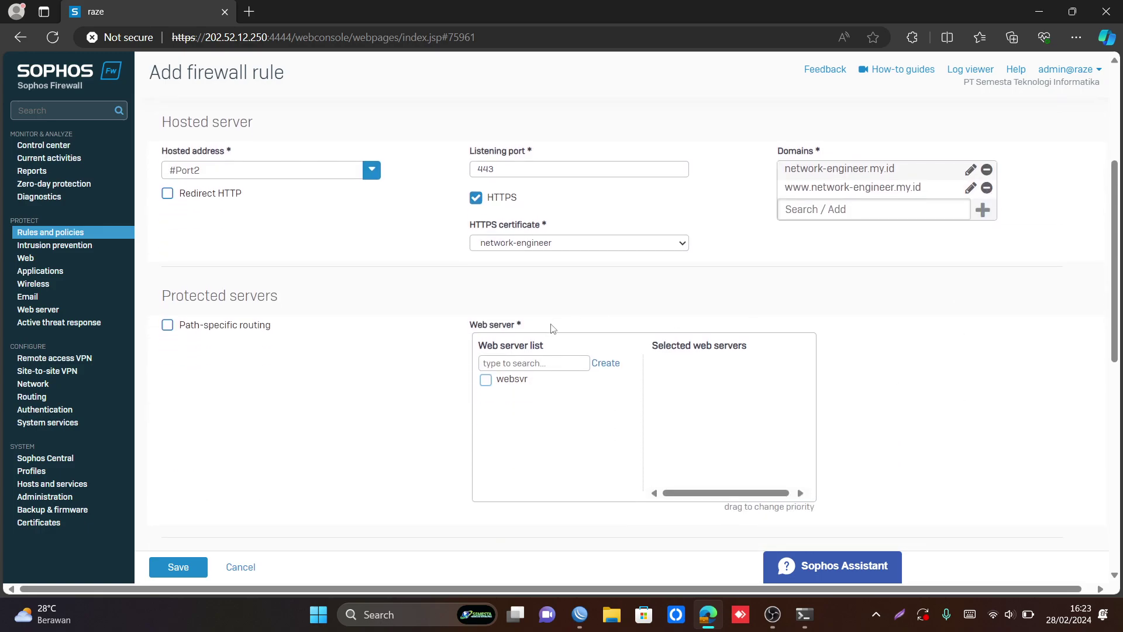
scroll(552, 329, up, 2)
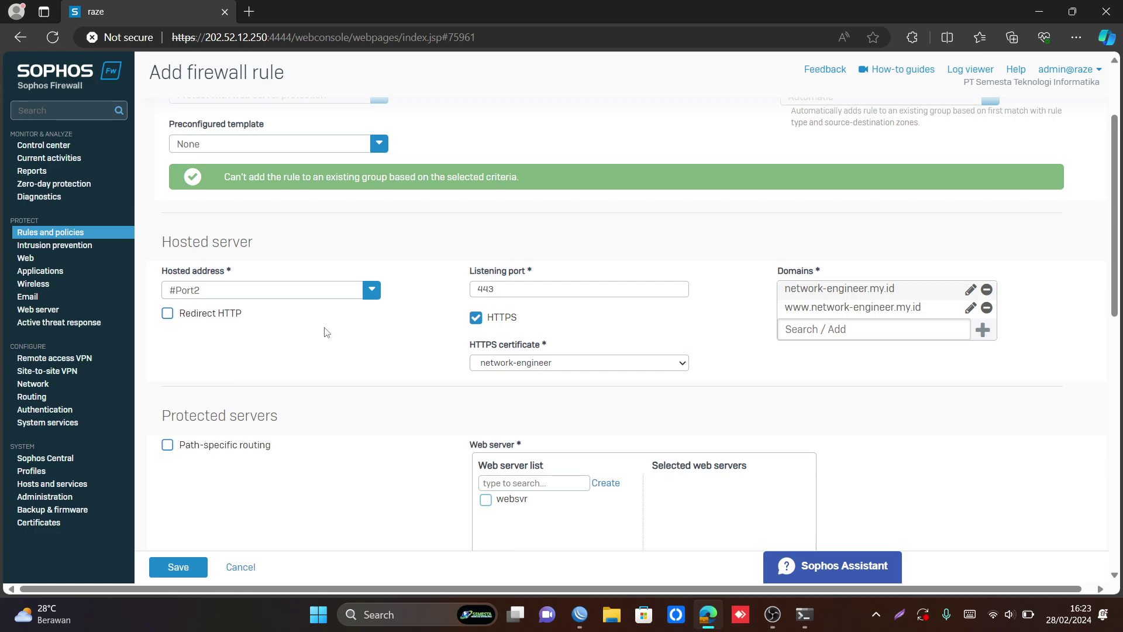
click(209, 314)
scroll(320, 375, down, 3)
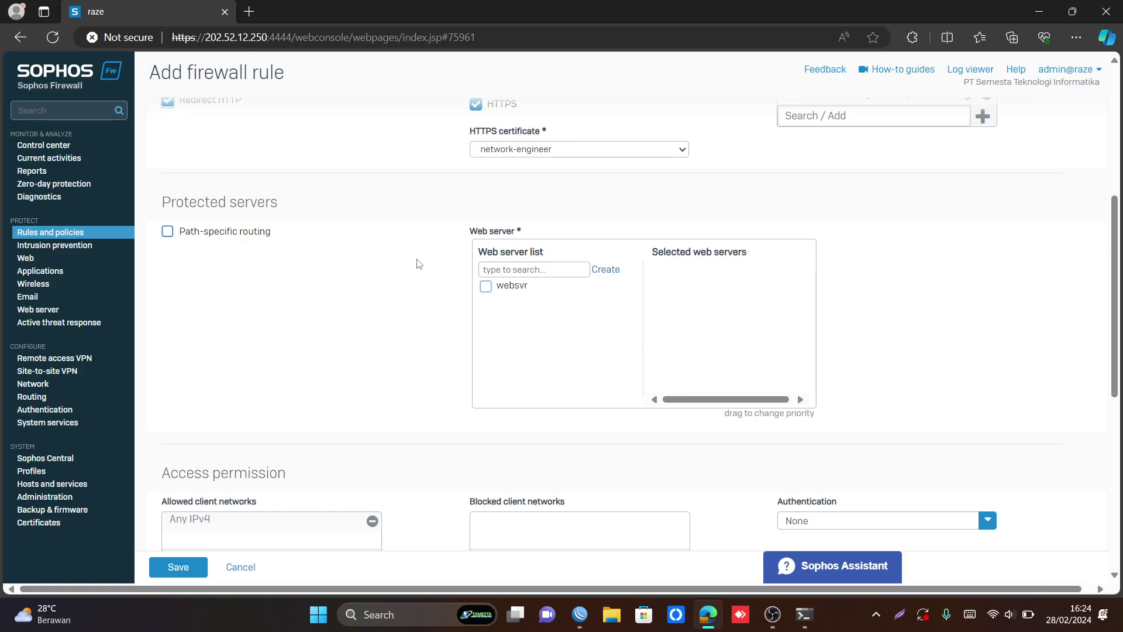
click(486, 289)
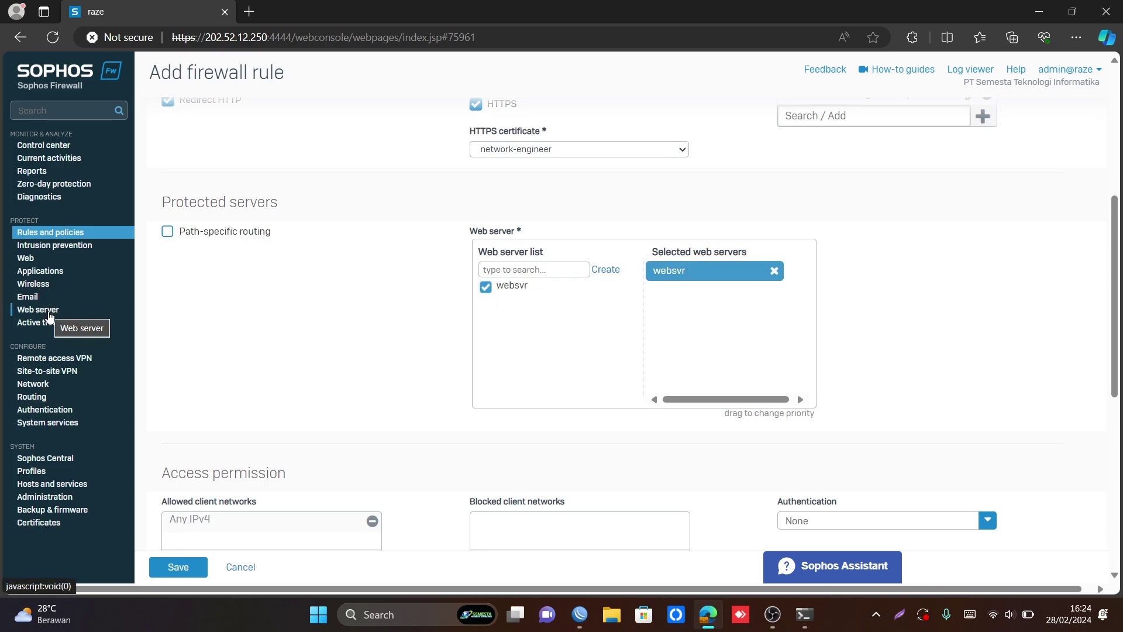
Examine the access permissions and the settings of the Exchange AutoDiscover protection policy, and close the policy without saving
scroll(363, 322, down, 1)
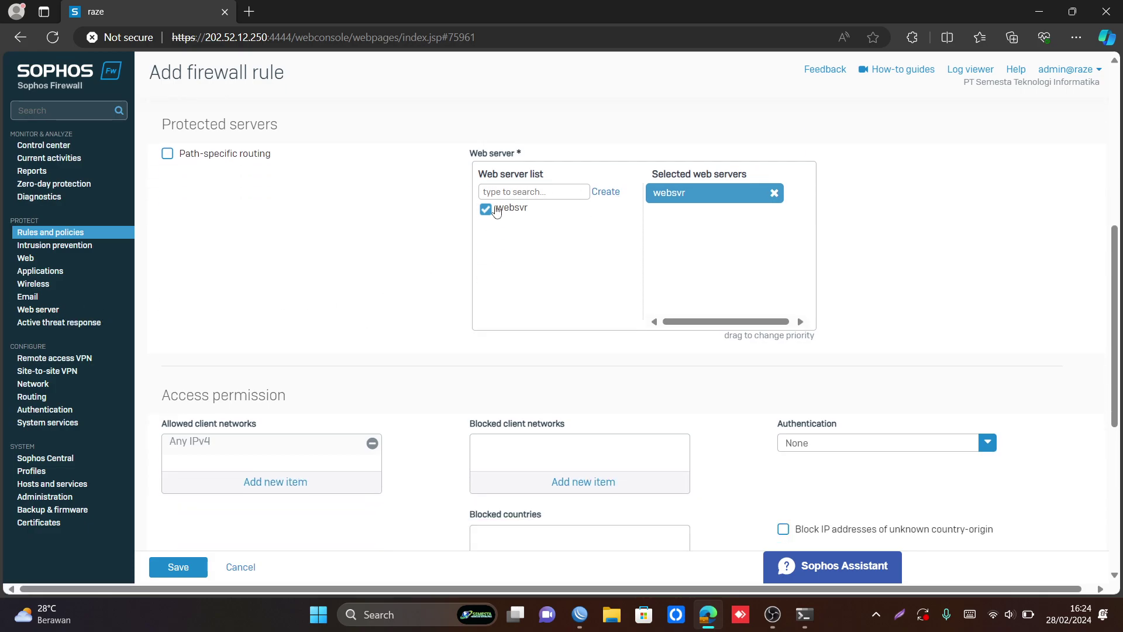
scroll(501, 371, down, 3)
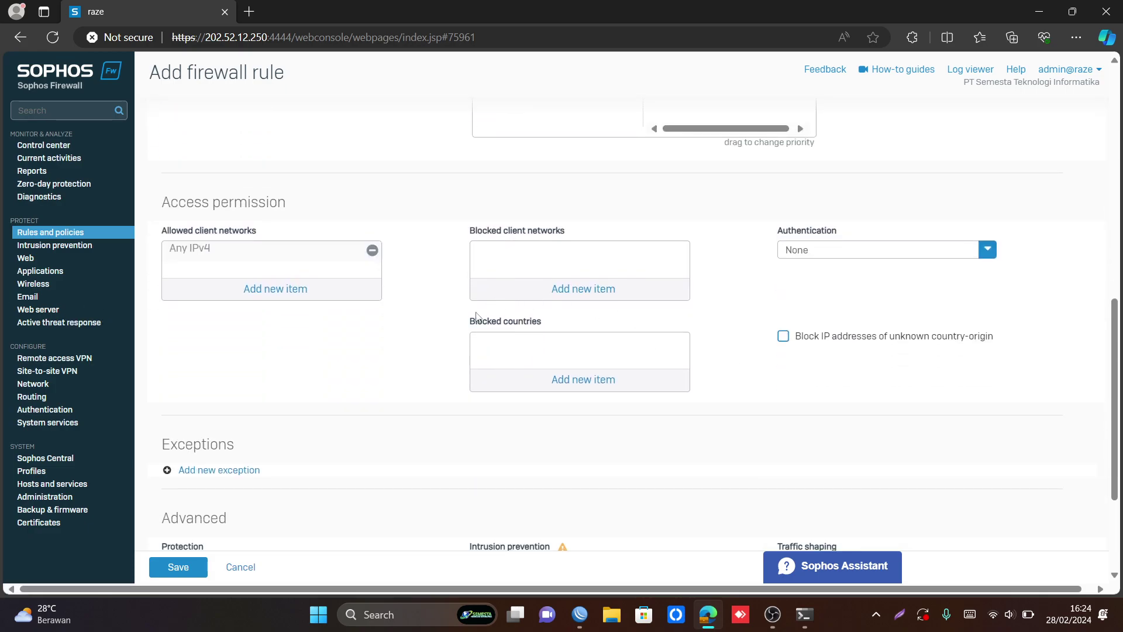
scroll(442, 344, down, 1)
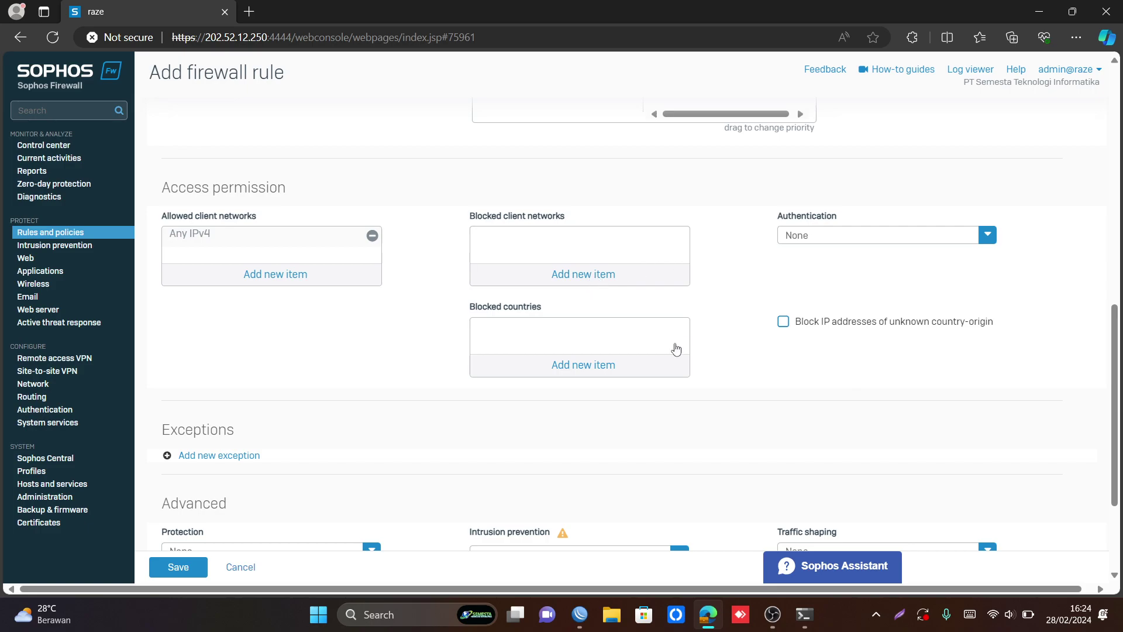
scroll(678, 348, down, 3)
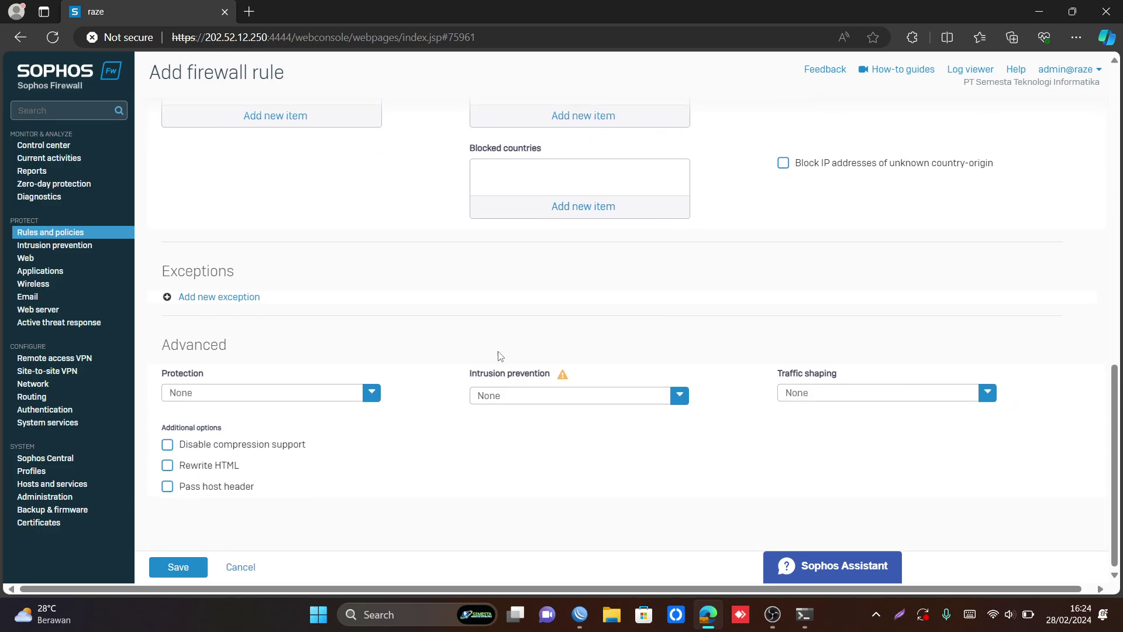
click(365, 398)
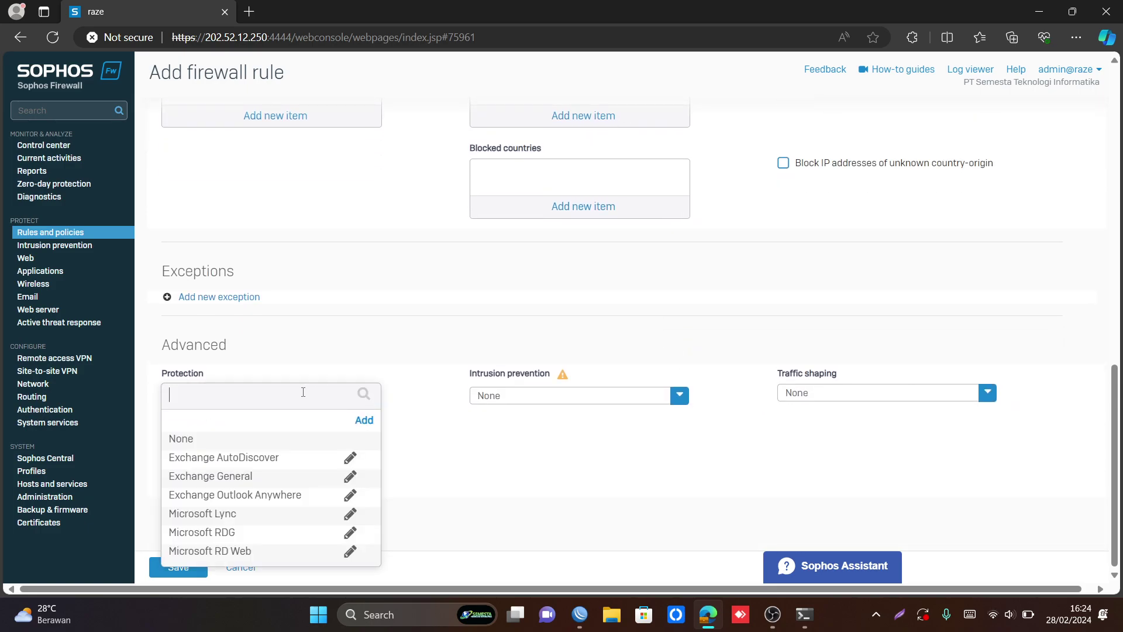
scroll(265, 496, down, 1)
scroll(265, 496, up, 1)
click(350, 458)
scroll(409, 468, down, 6)
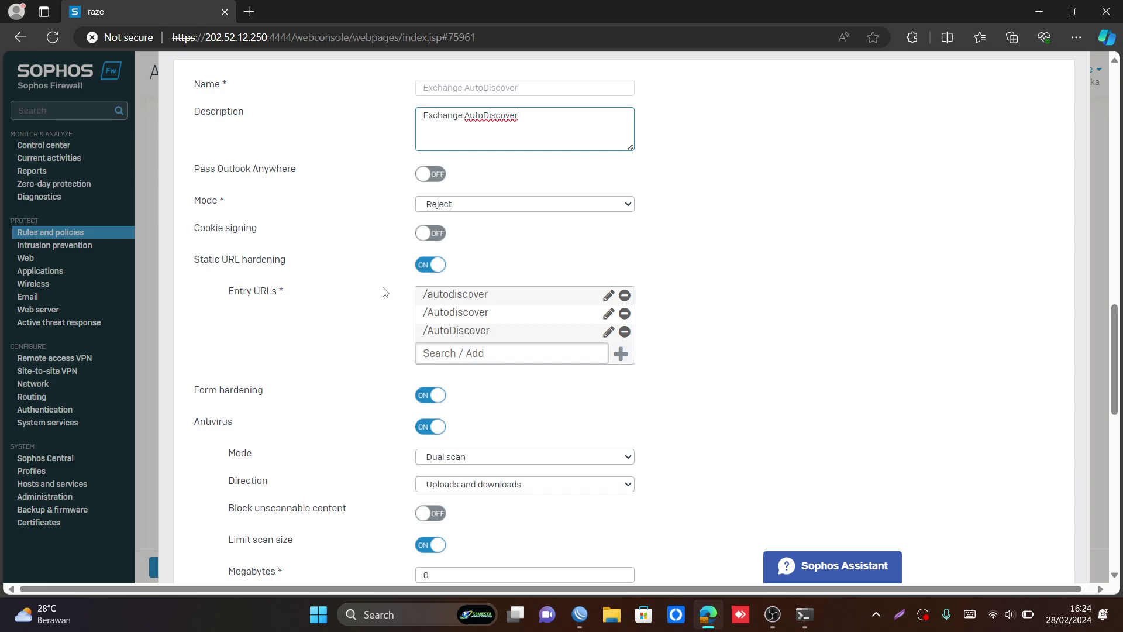
scroll(403, 282, down, 9)
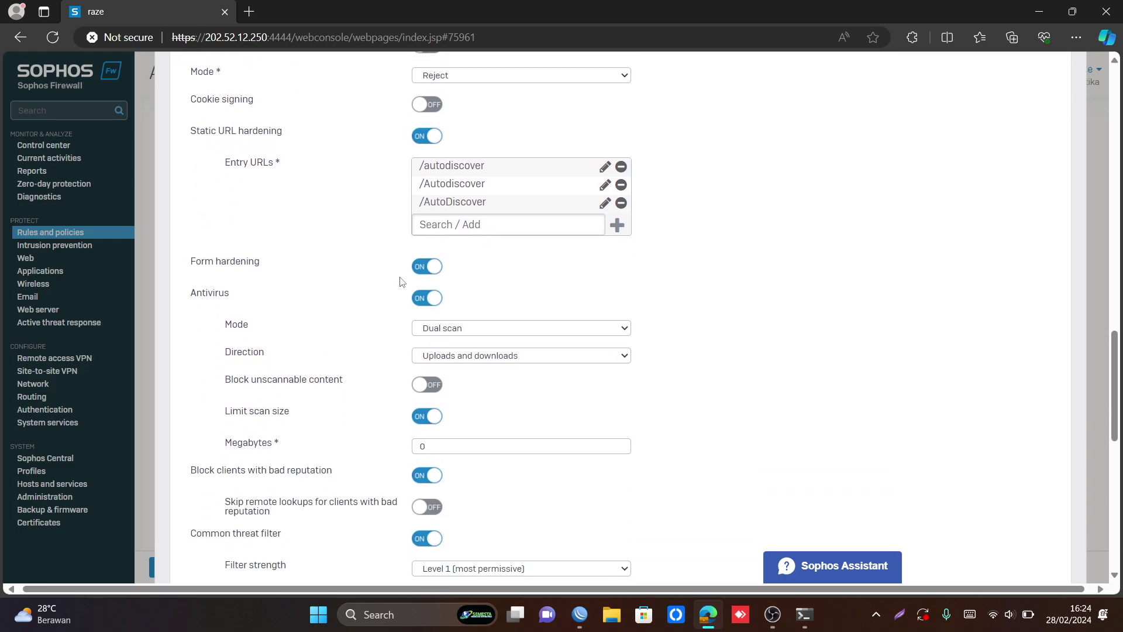
scroll(403, 282, down, 2)
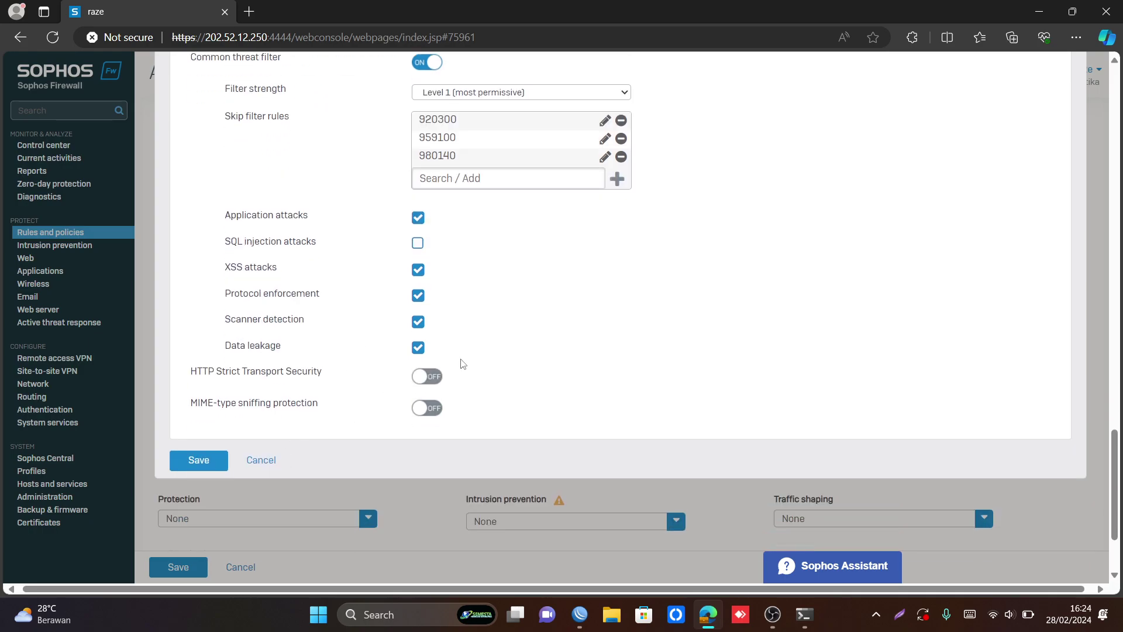
scroll(459, 363, up, 3)
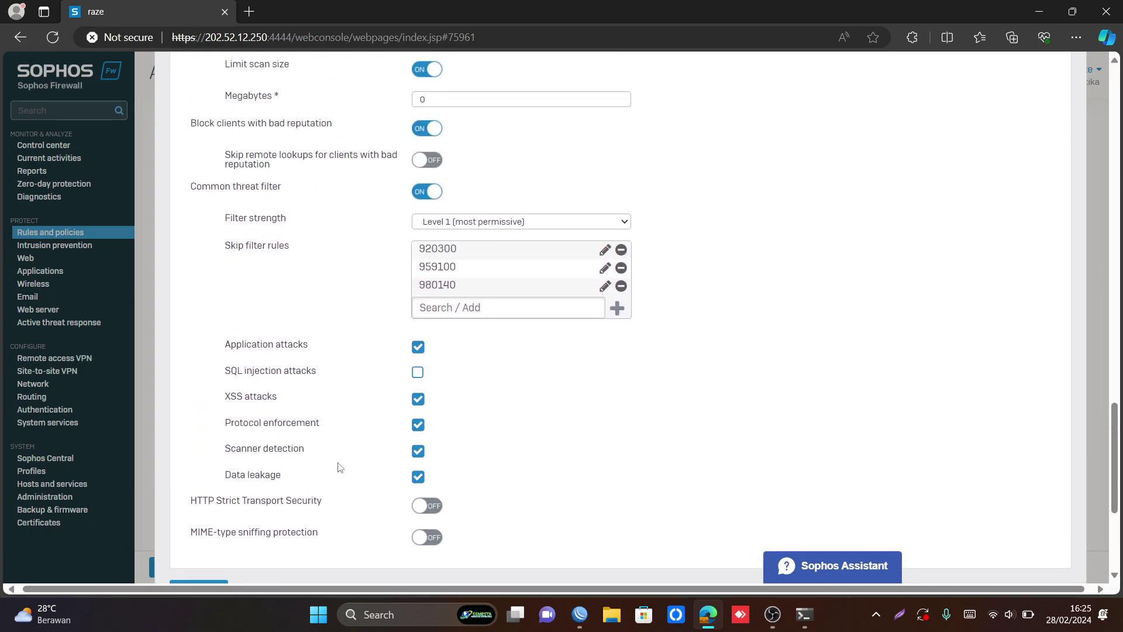
scroll(338, 465, down, 3)
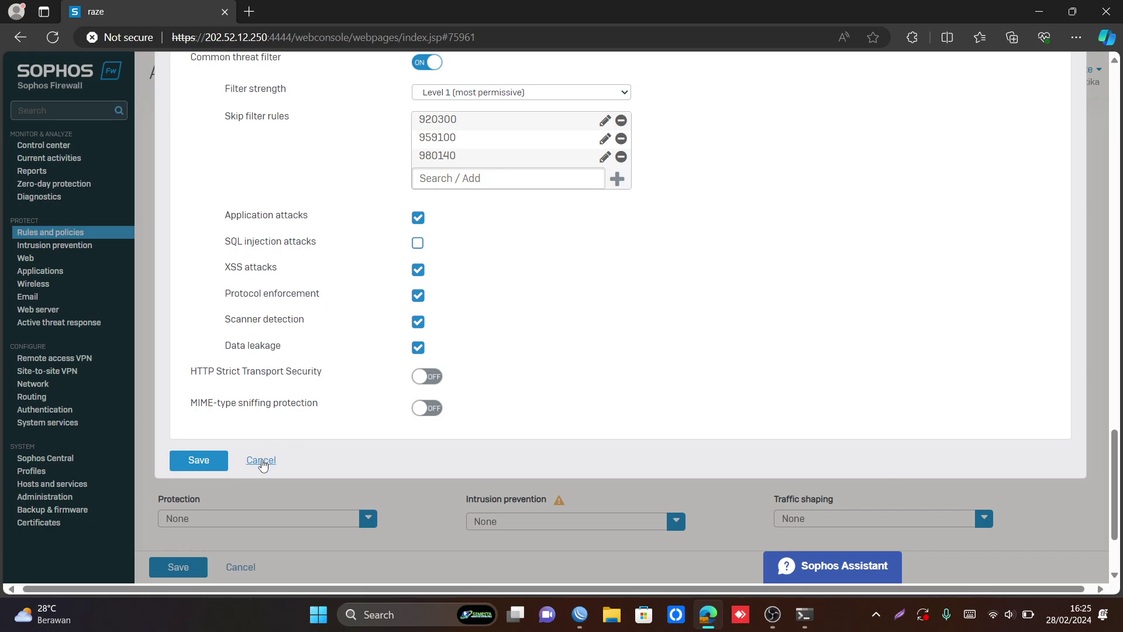
click(261, 462)
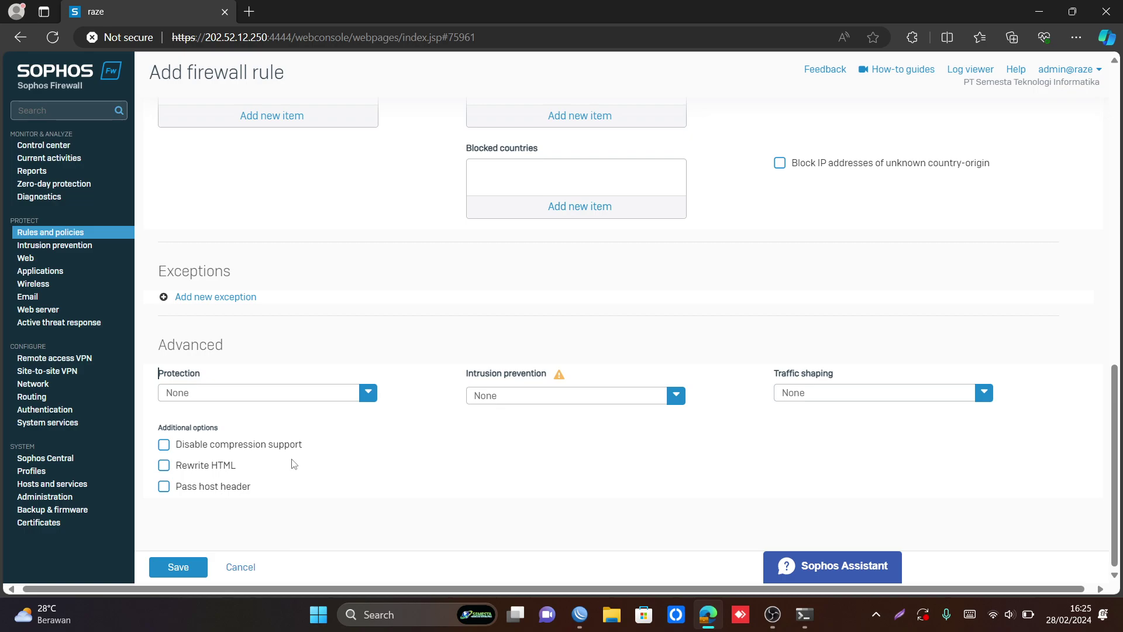
Set the rule's intrusion prevention policy to WAN TO LAN and leave traffic shaping at None
click(552, 402)
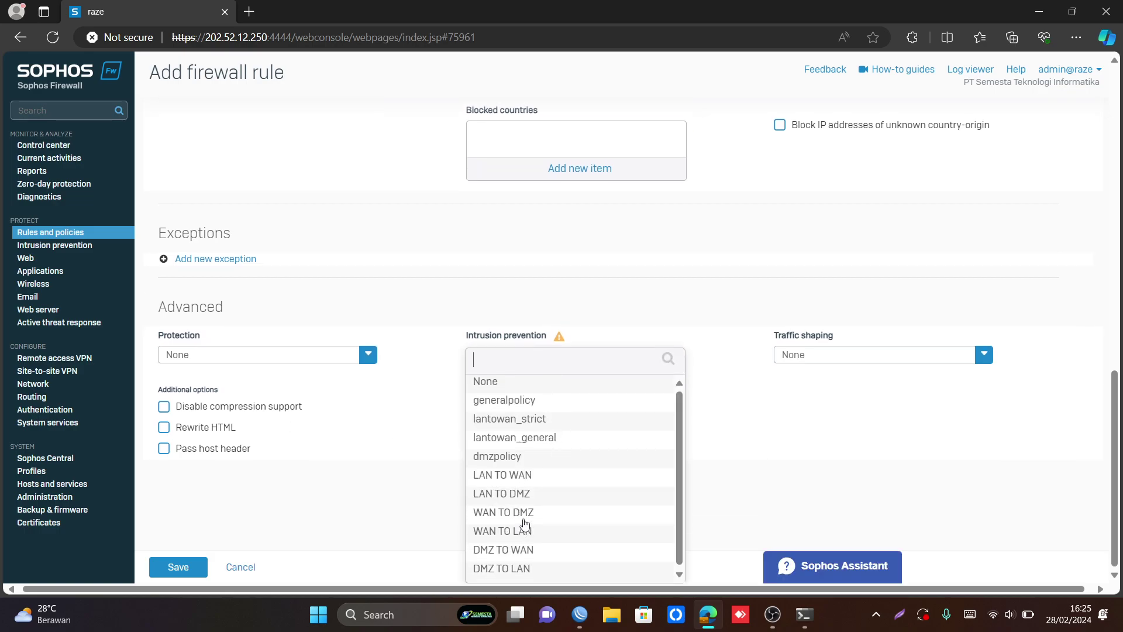
click(530, 533)
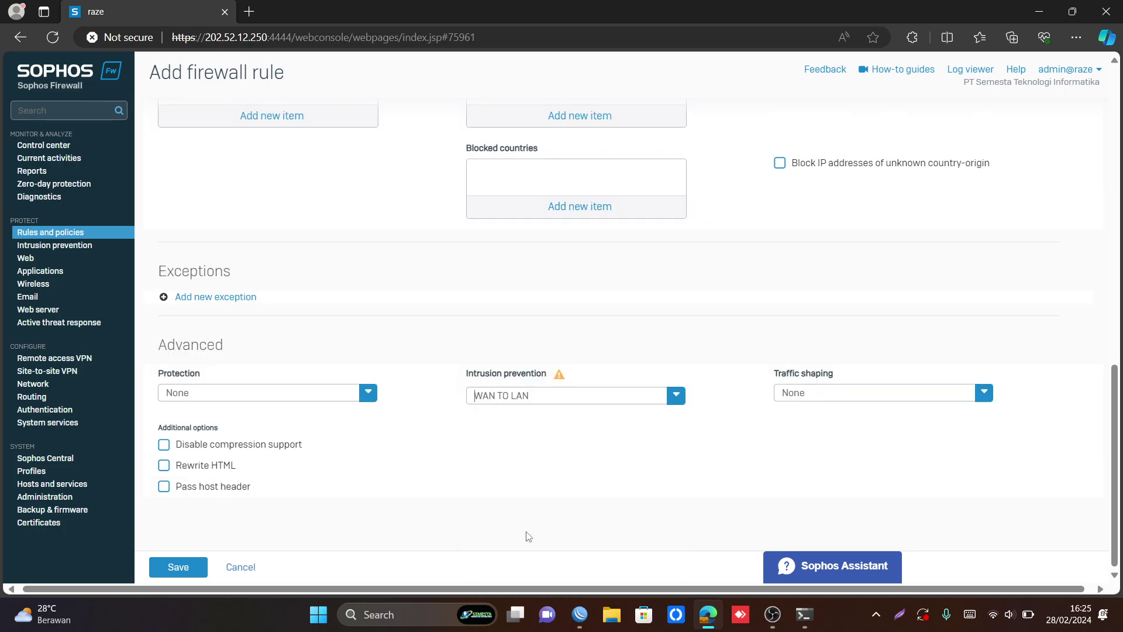
click(871, 394)
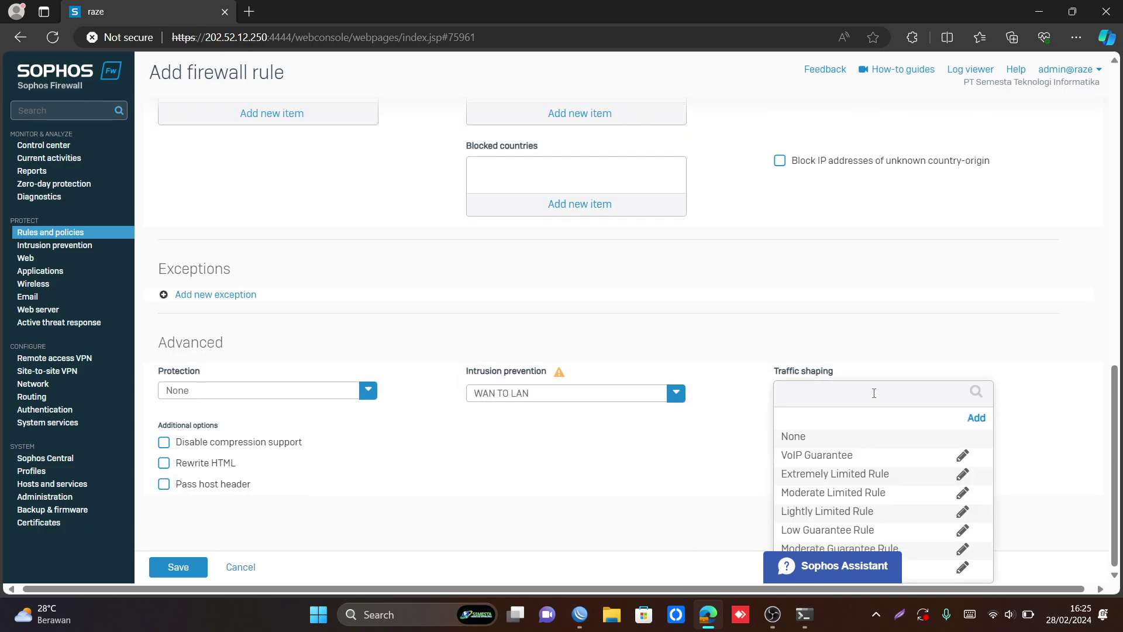
click(949, 310)
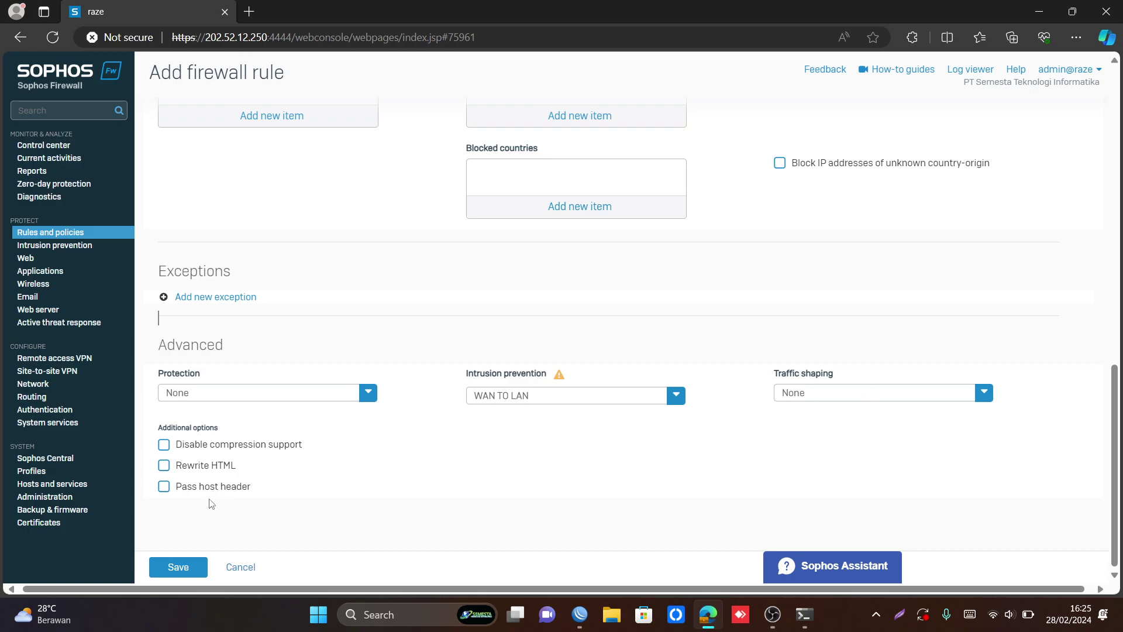
Name the firewall rule "waf web server" and save it
click(179, 568)
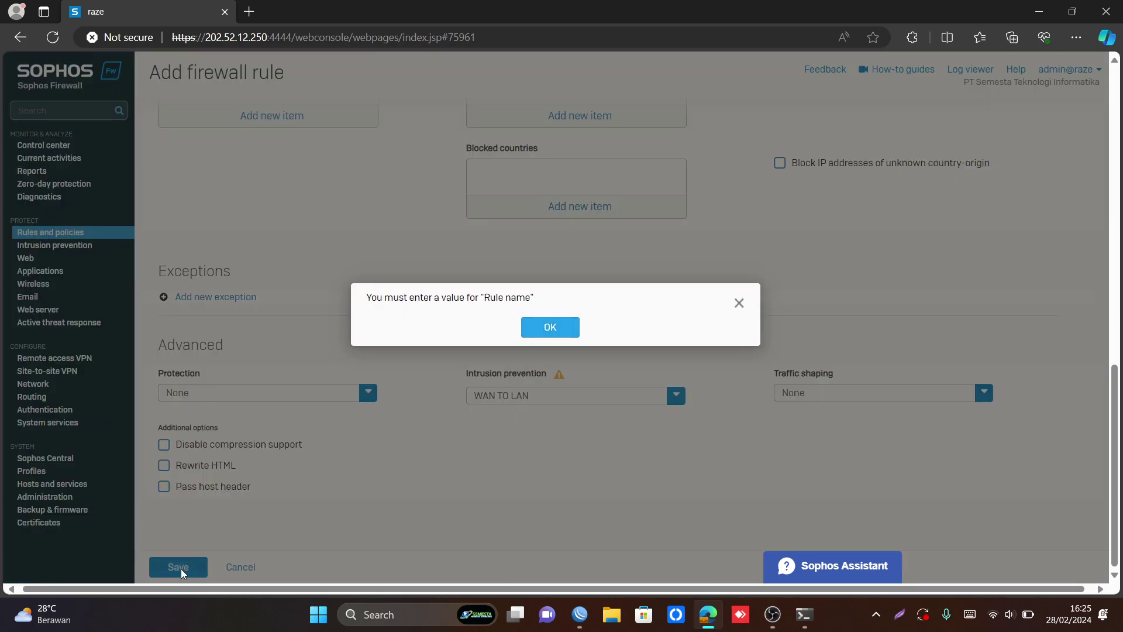
click(537, 335)
click(269, 177)
text(W)
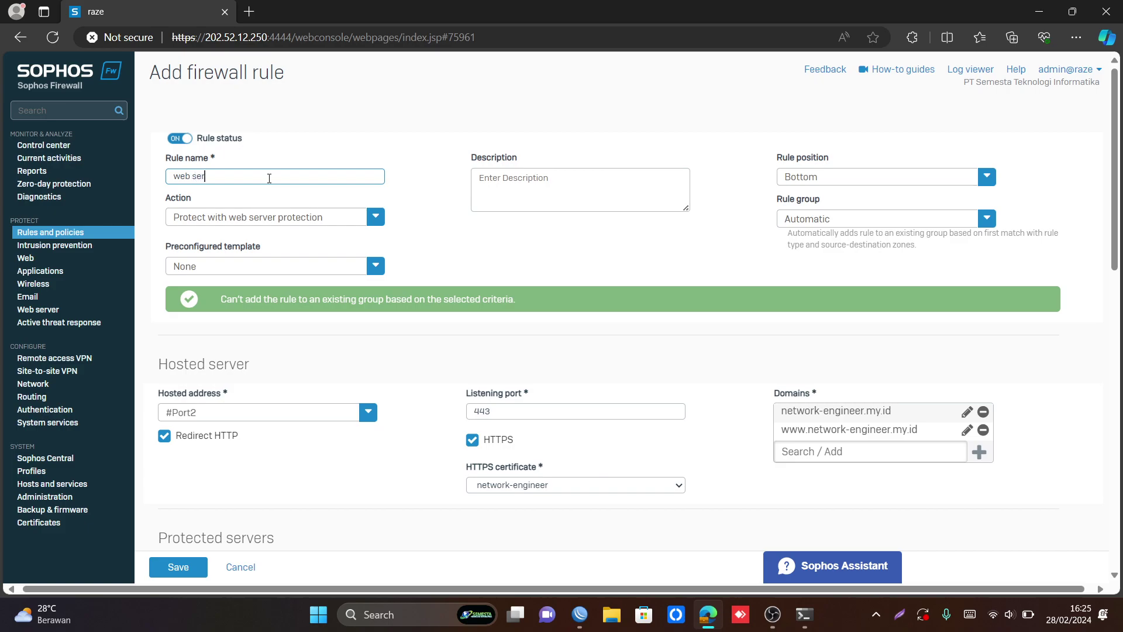
text(eb server)
key(Left)
key(Home)
text(waf)
scroll(408, 358, down, 15)
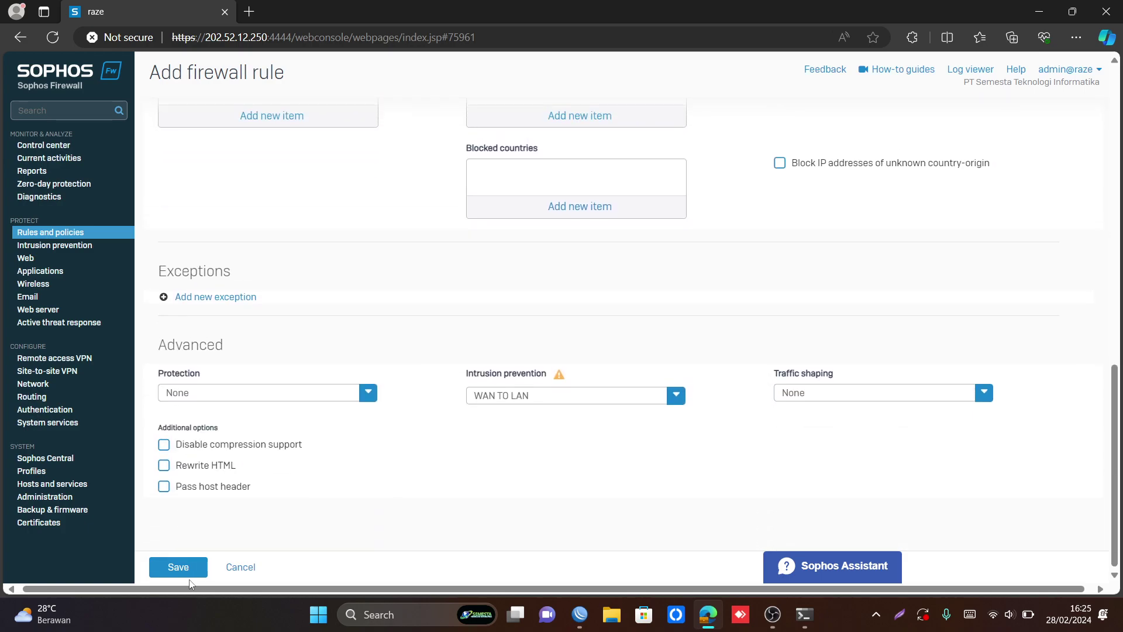
click(178, 567)
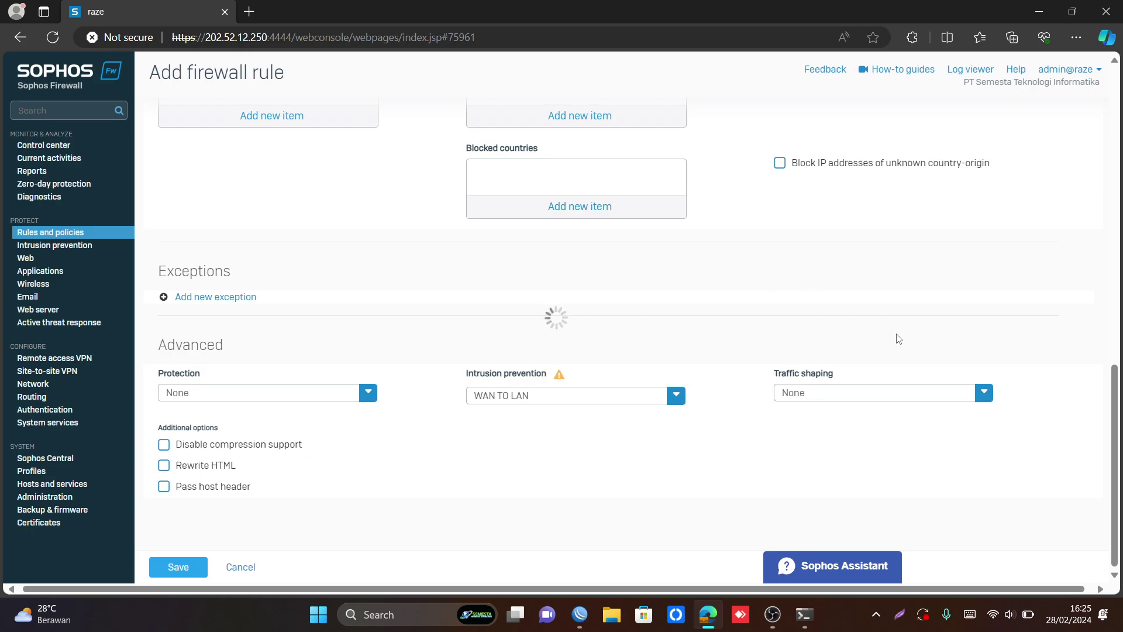
scroll(899, 338, up, 2)
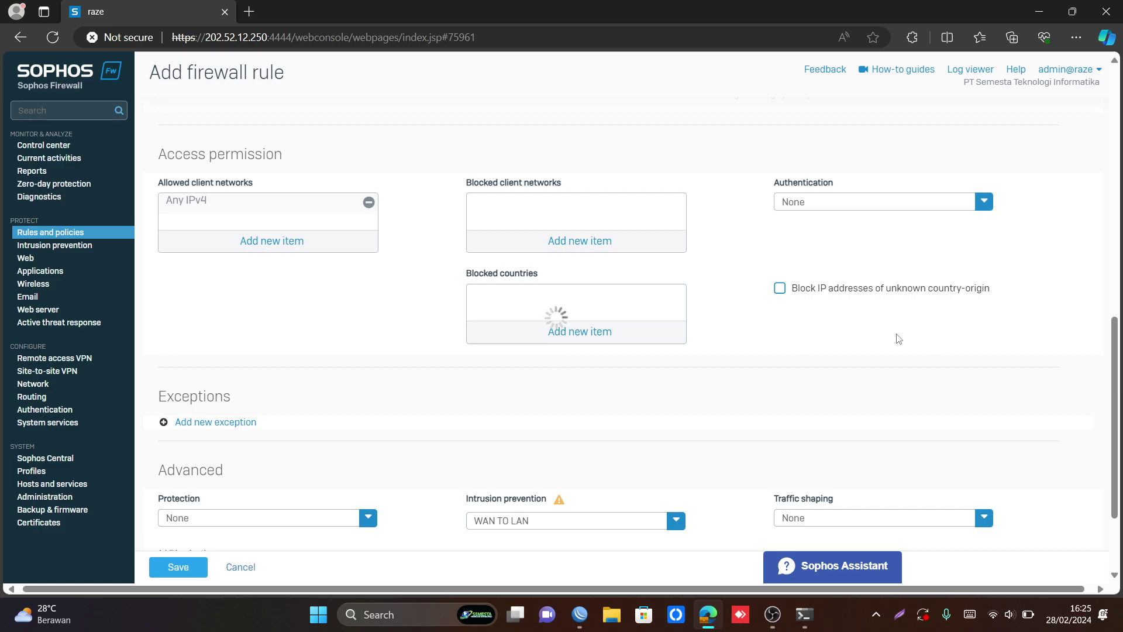
scroll(899, 338, down, 2)
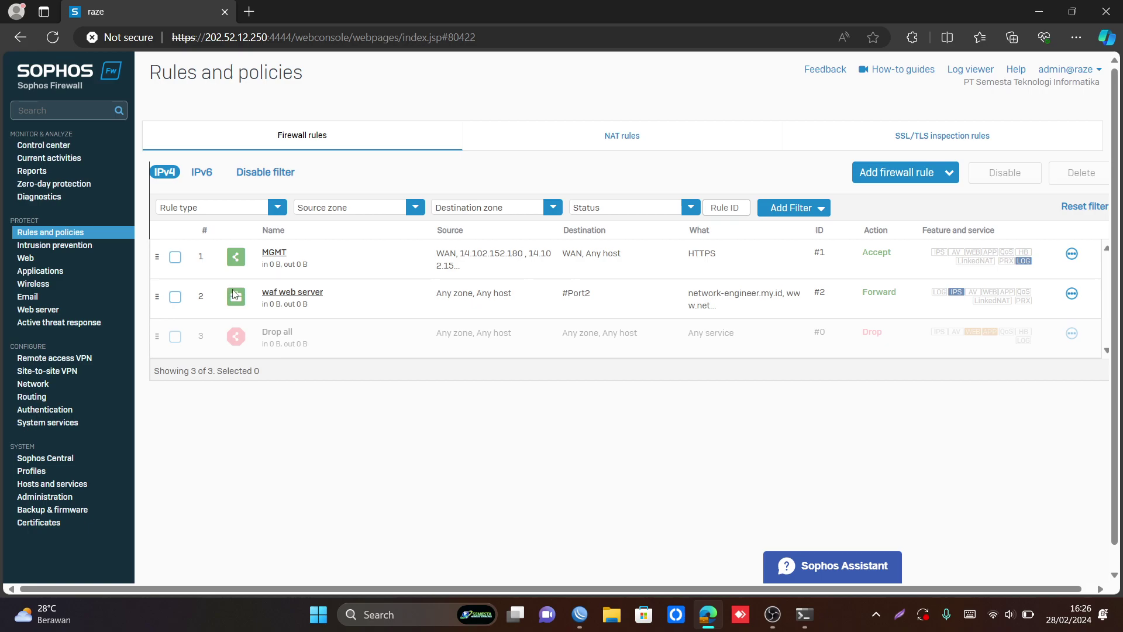
Open network-engineer.my.id in a new browser tab to test access to the published web server
click(250, 11)
text(n)
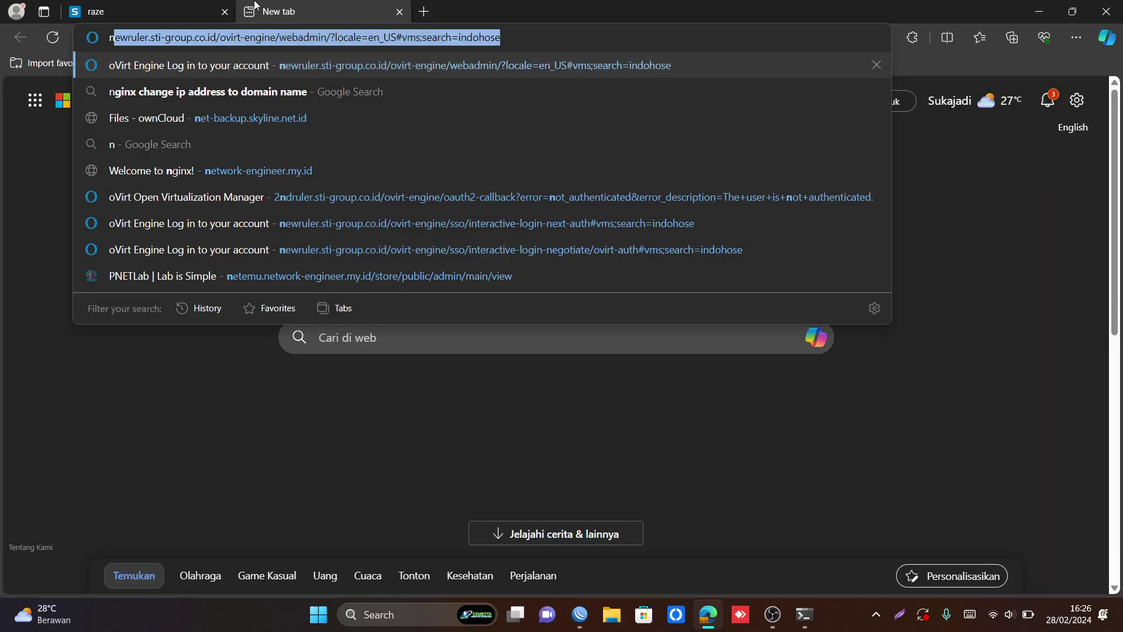
text(etw)
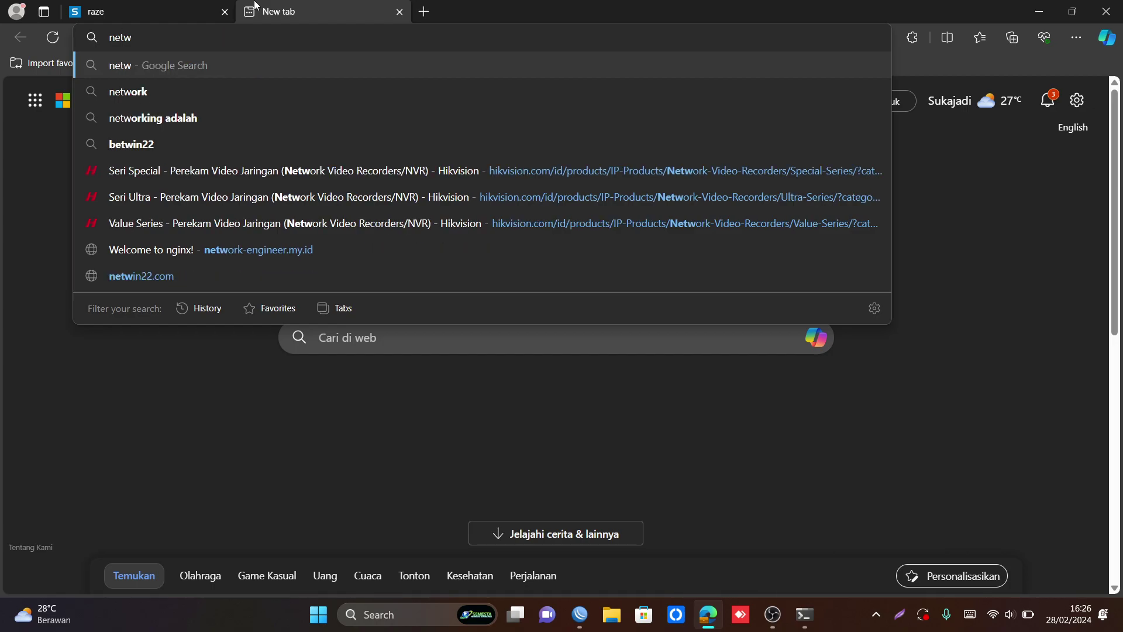
key(Down)
key(Down)
key(Down)
key(Down)
key(Down)
key(Down)
key(Down)
key(Return)
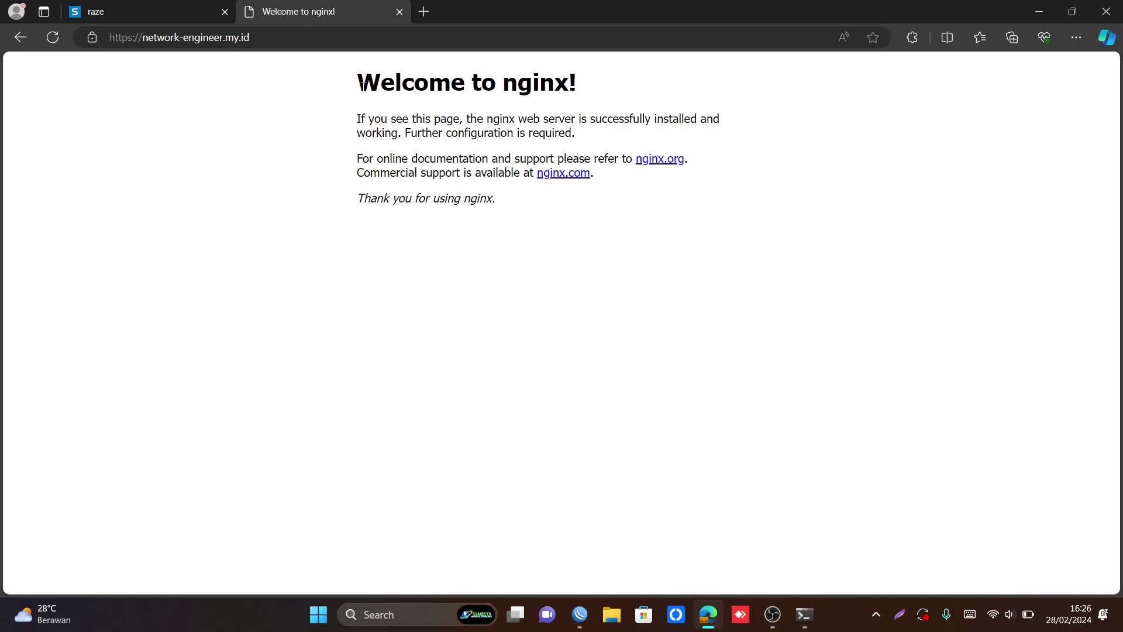
Return to the firewall console, open the log viewer and show the Web server protection logs
click(183, 5)
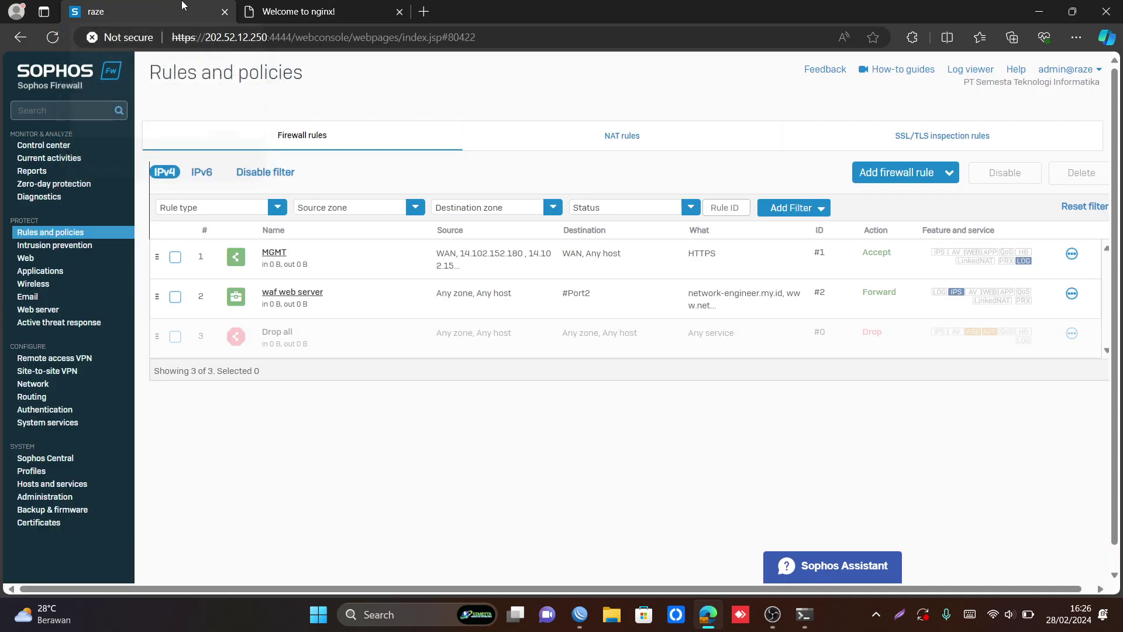
click(979, 70)
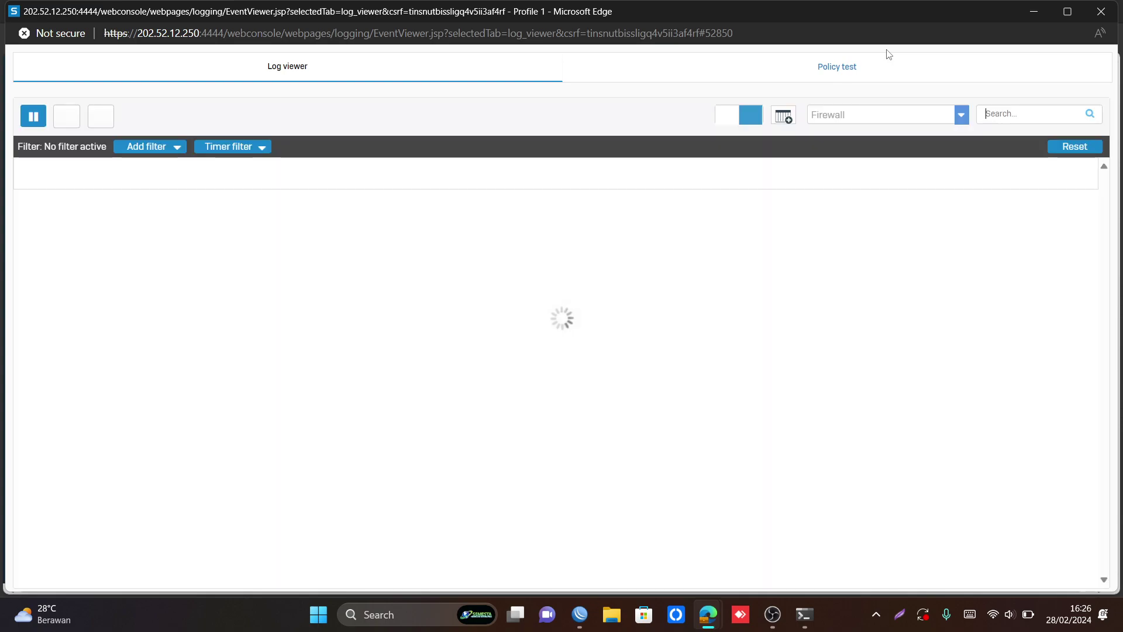
click(907, 115)
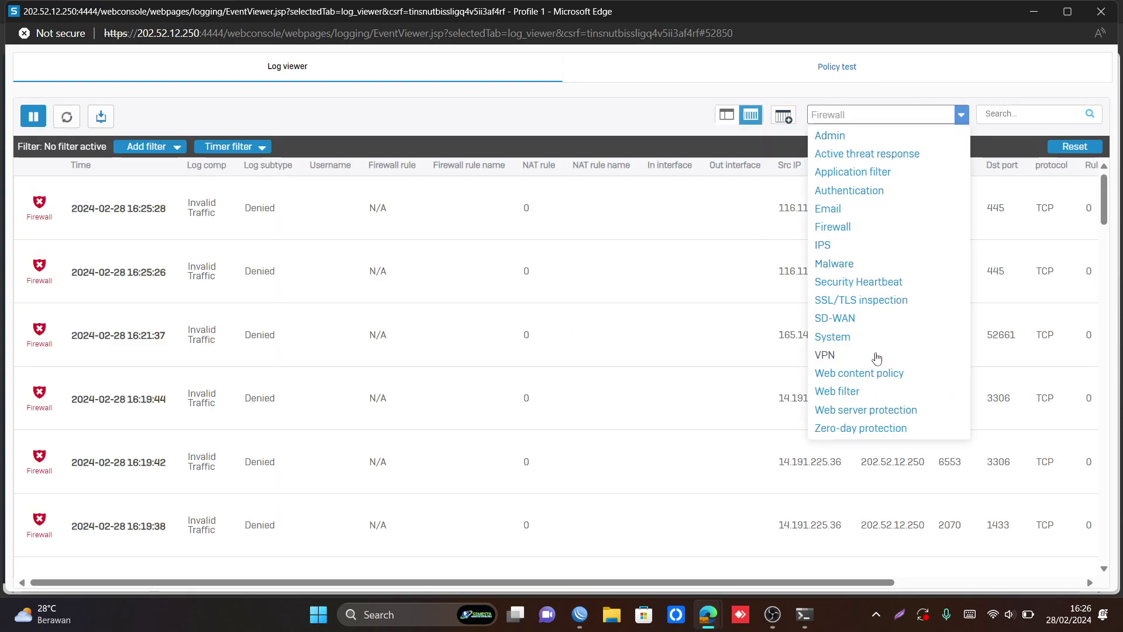
click(878, 409)
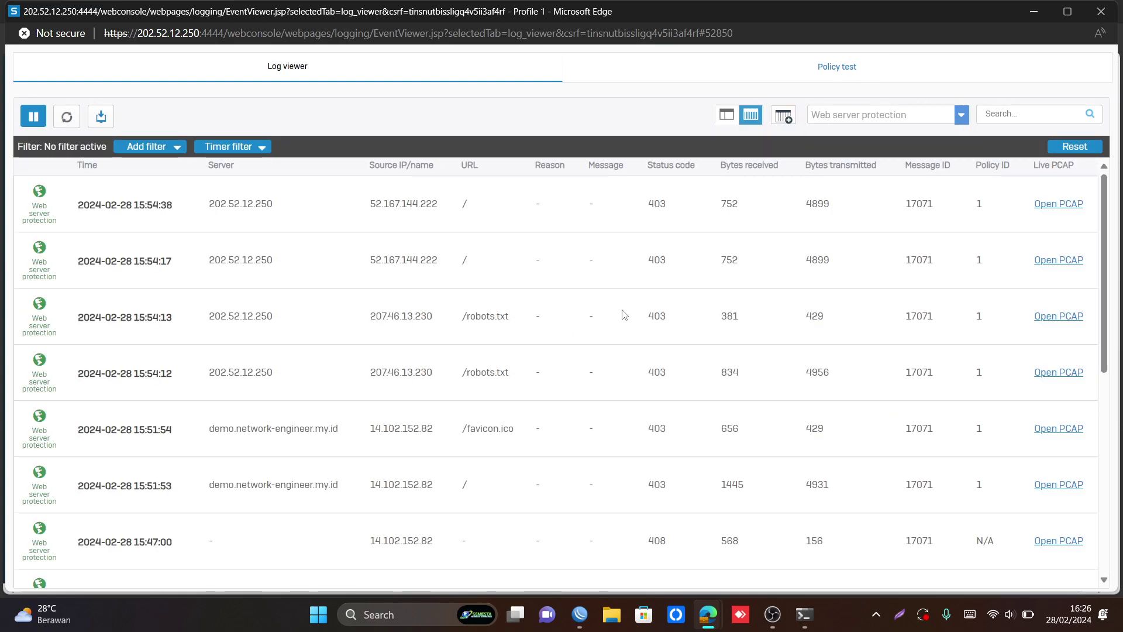
Examine the servers, source IPs, URLs and status codes in the web server protection log, and minimize the log window
scroll(364, 236, down, 1)
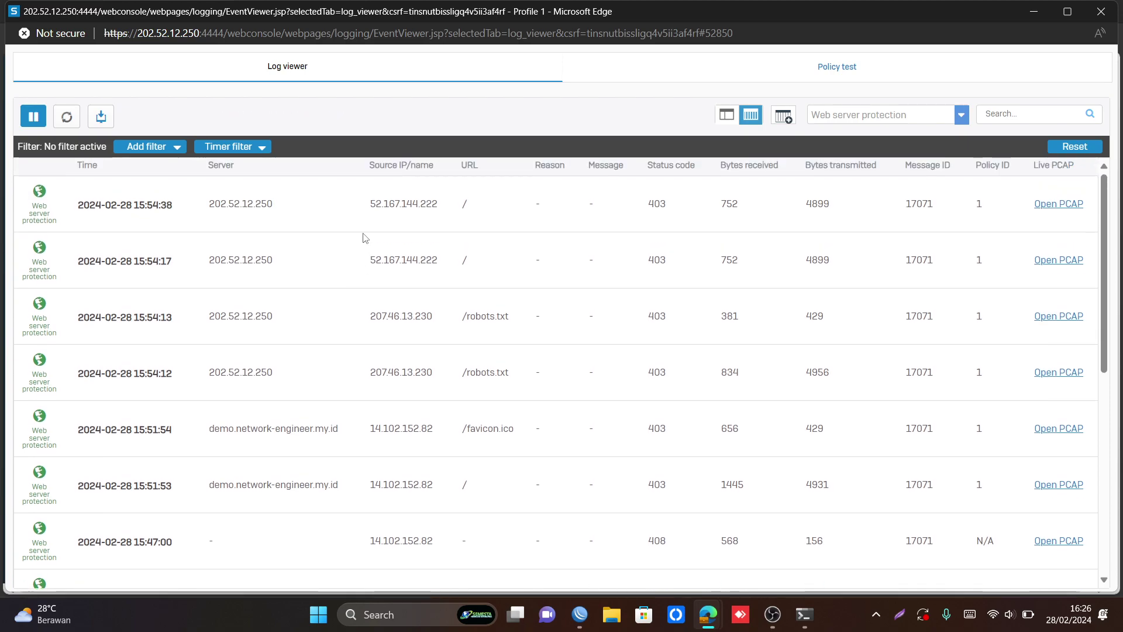
scroll(364, 237, down, 7)
scroll(364, 237, up, 8)
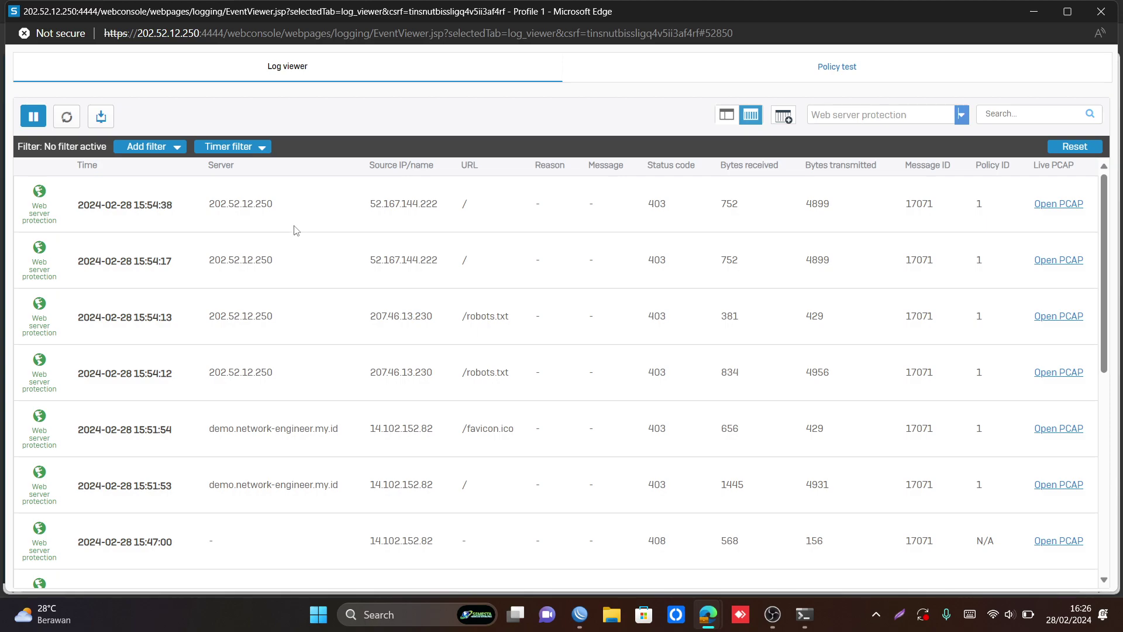
scroll(314, 214, down, 1)
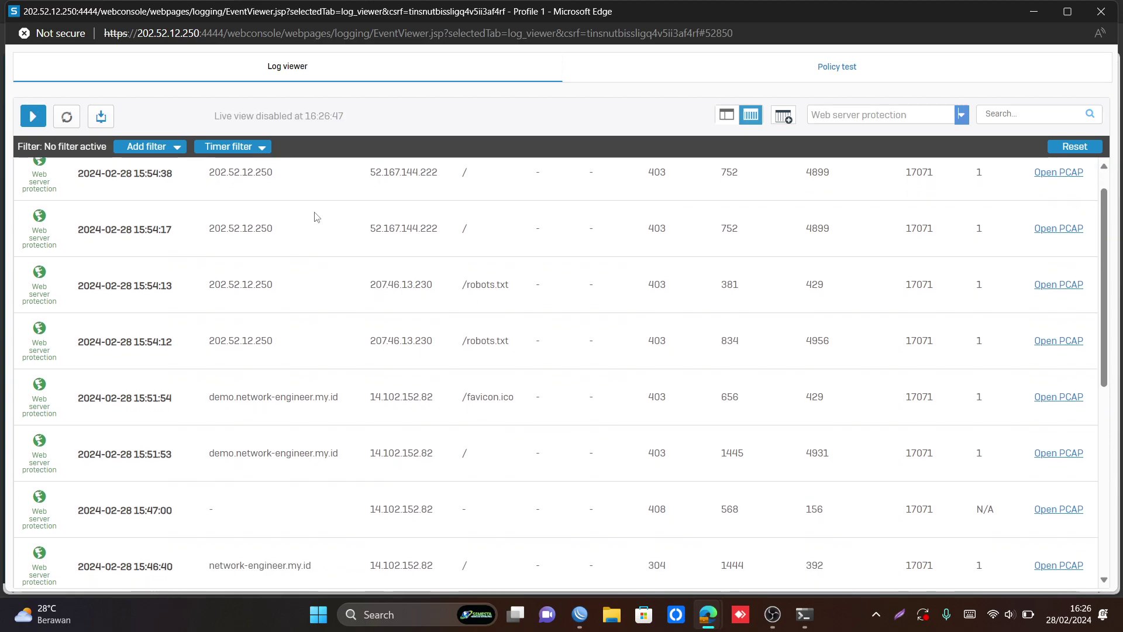
scroll(386, 351, down, 4)
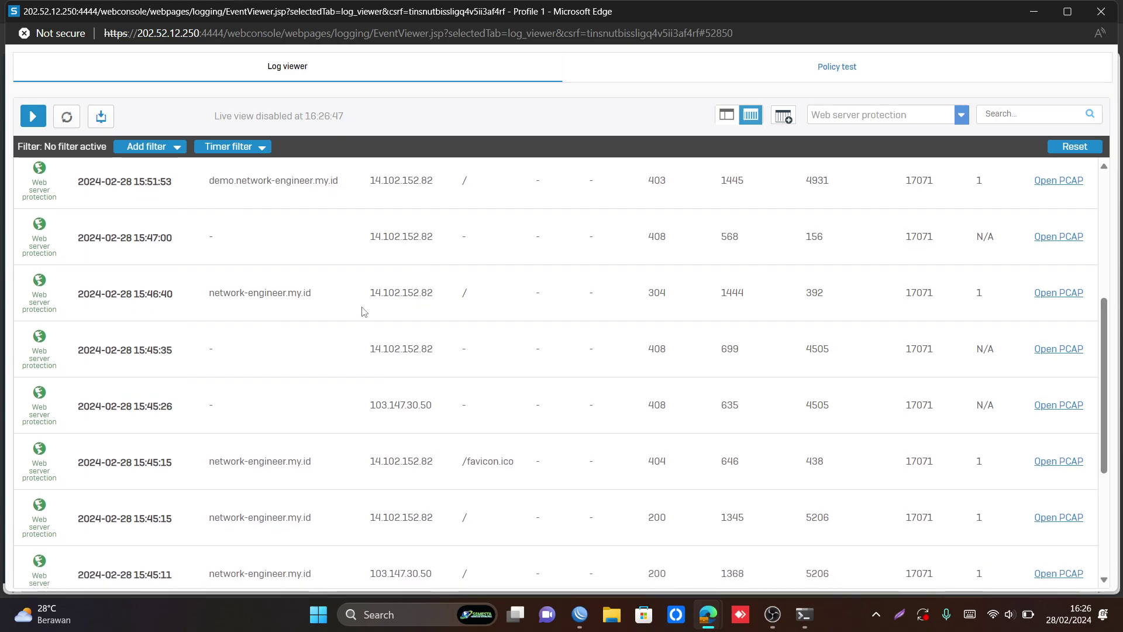
scroll(364, 311, down, 4)
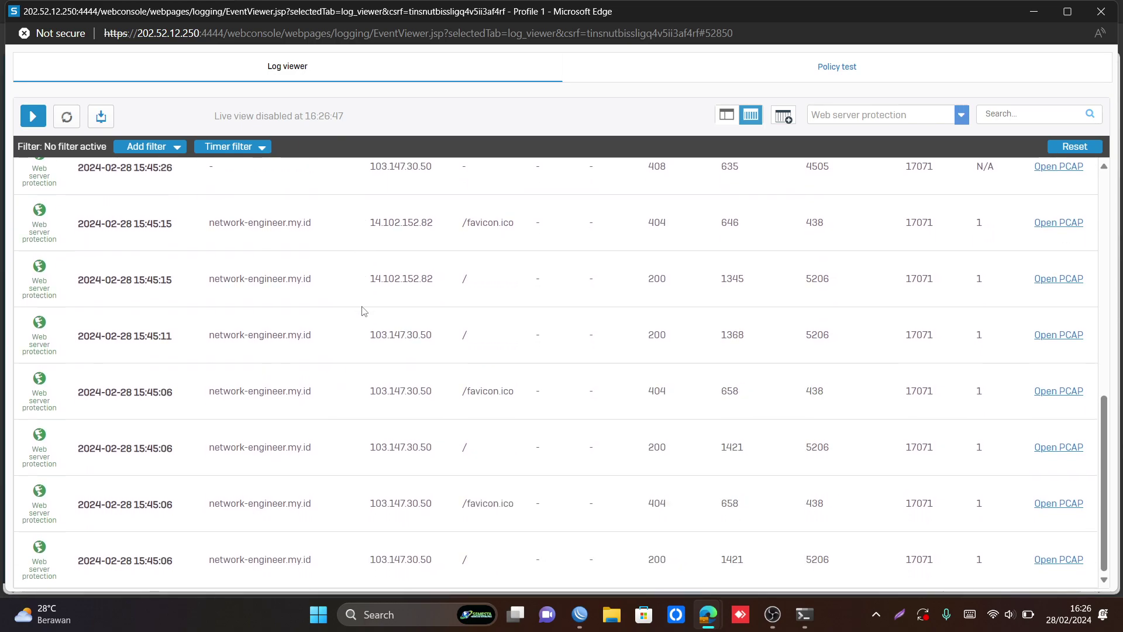
scroll(364, 311, up, 10)
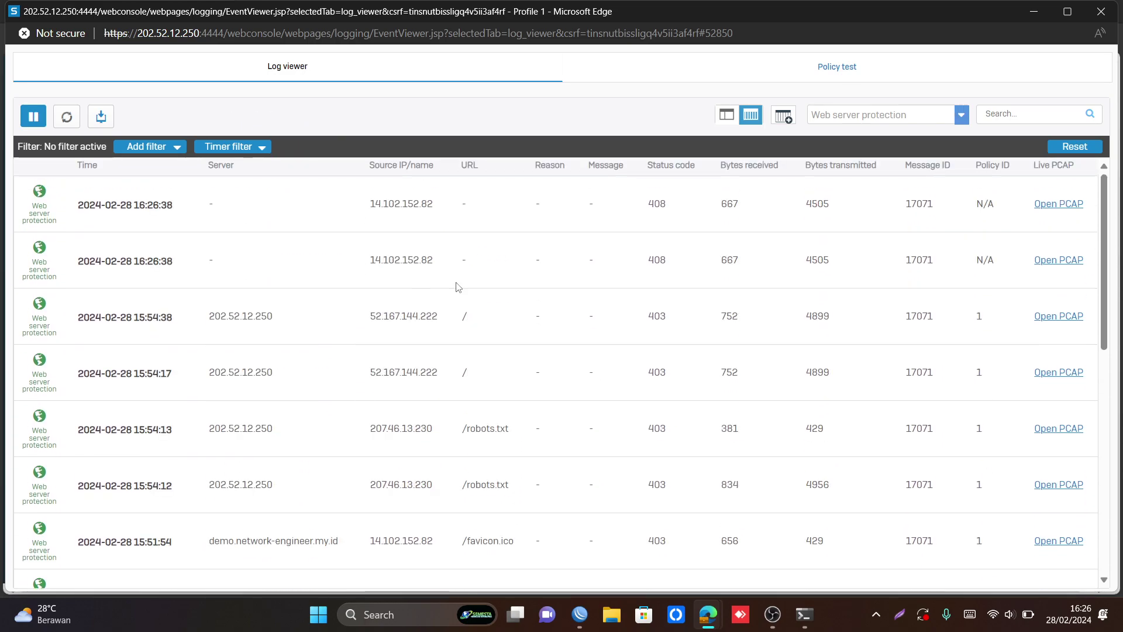
click(1034, 11)
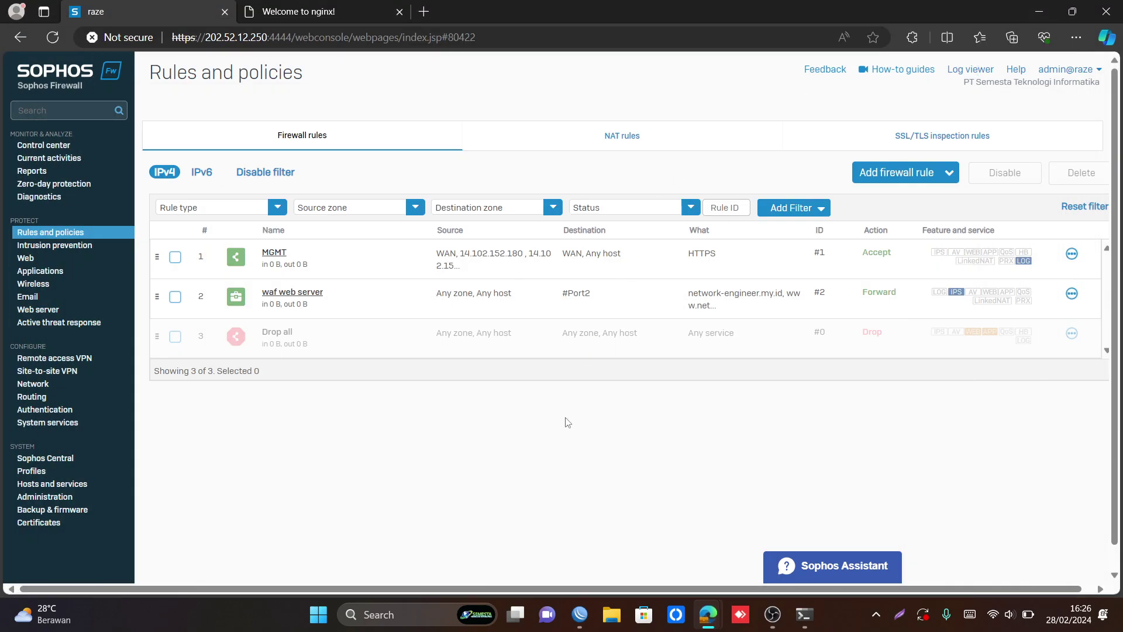